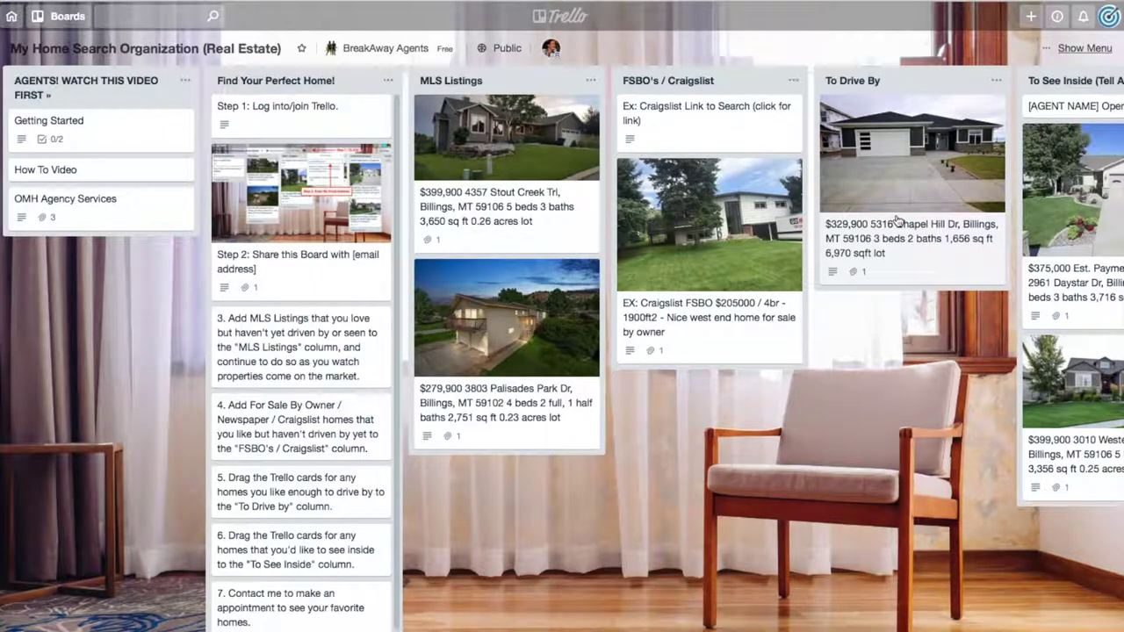
# - Scroll across the home search board, then start Copy Board from its menu
pyautogui.hscroll(3, 955, 156)
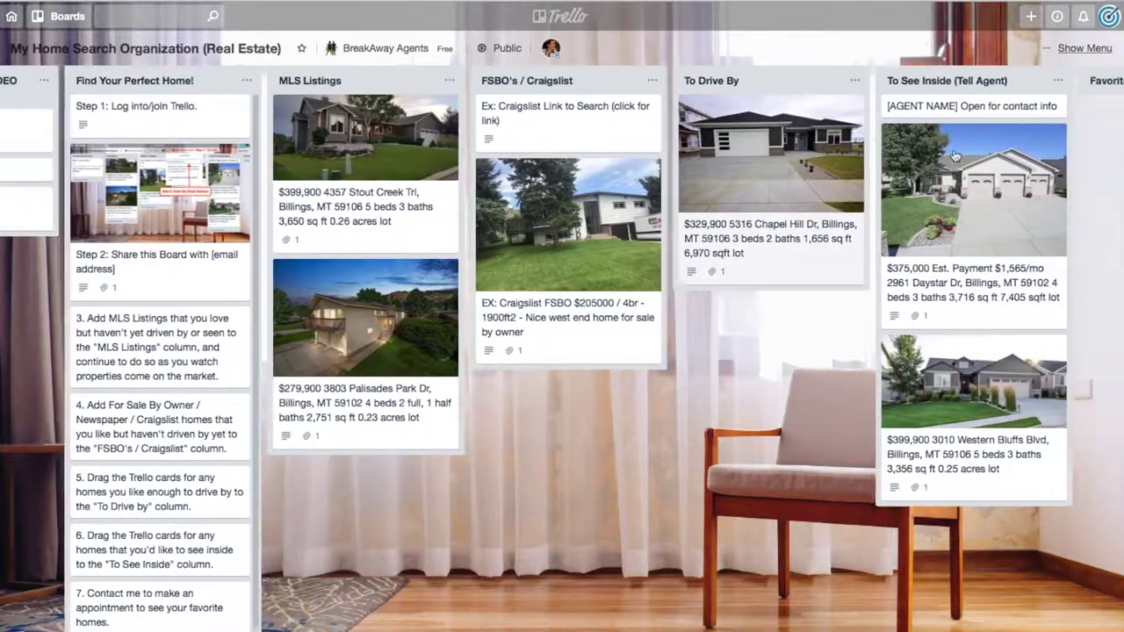
pyautogui.hscroll(3, 955, 156)
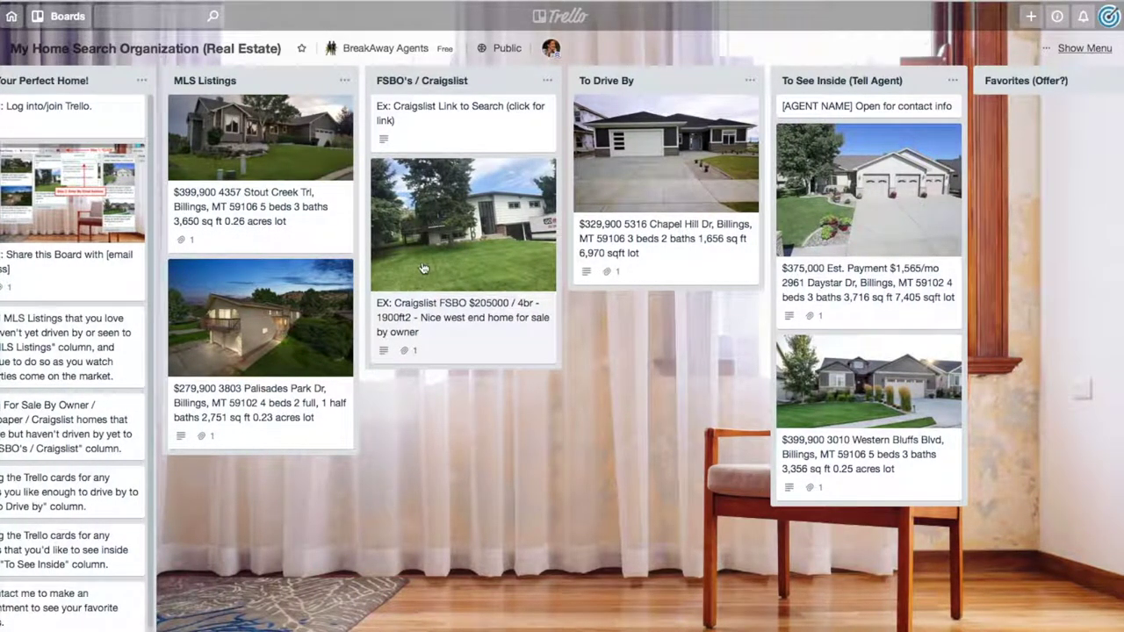
pyautogui.hscroll(2, 563, 284)
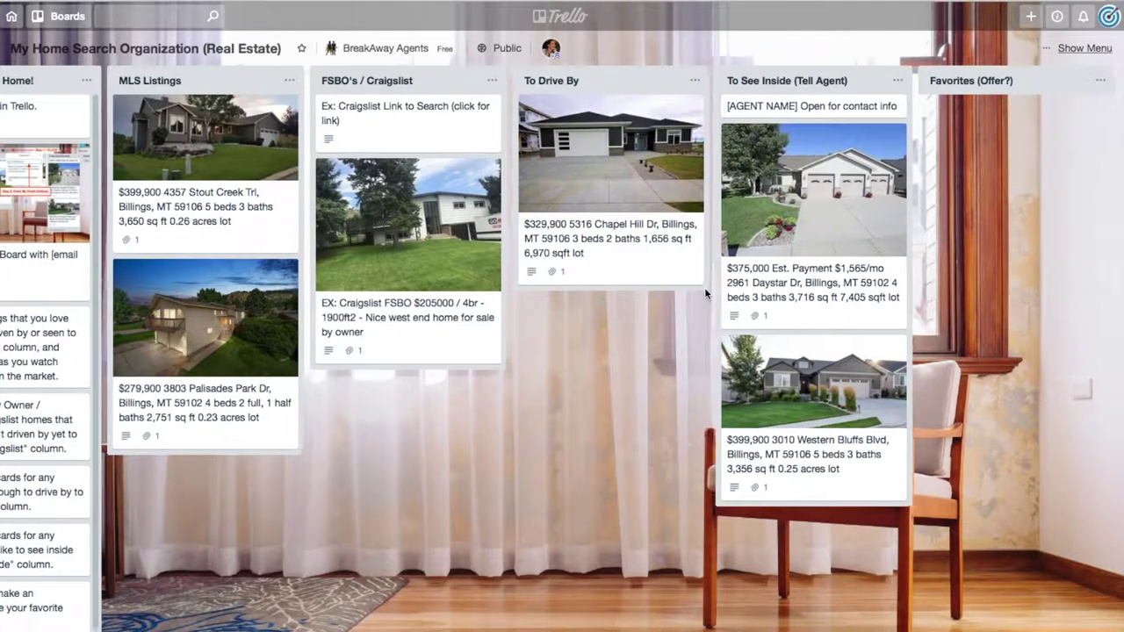
pyautogui.hscroll(-4, 704, 288)
pyautogui.hscroll(-3, 704, 287)
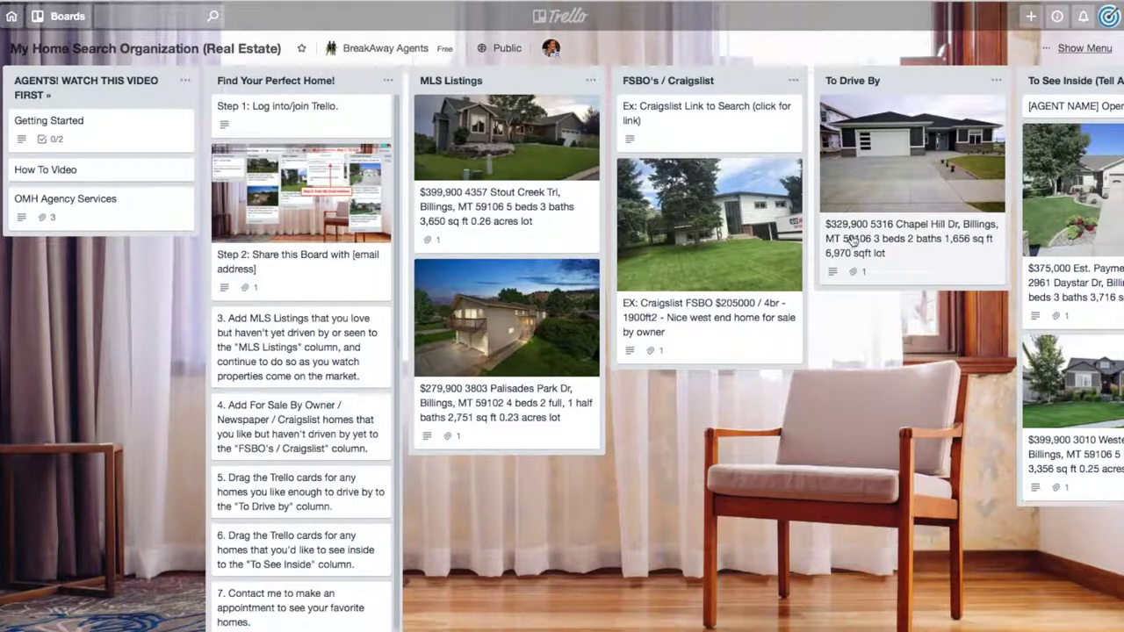
pyautogui.click(1072, 49)
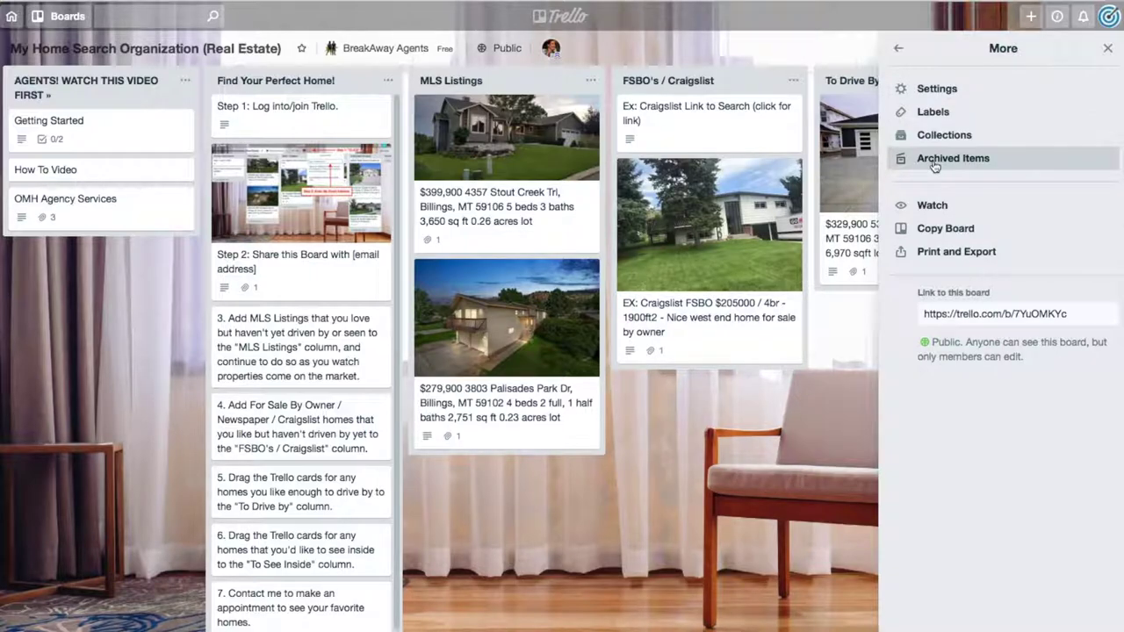
pyautogui.click(970, 229)
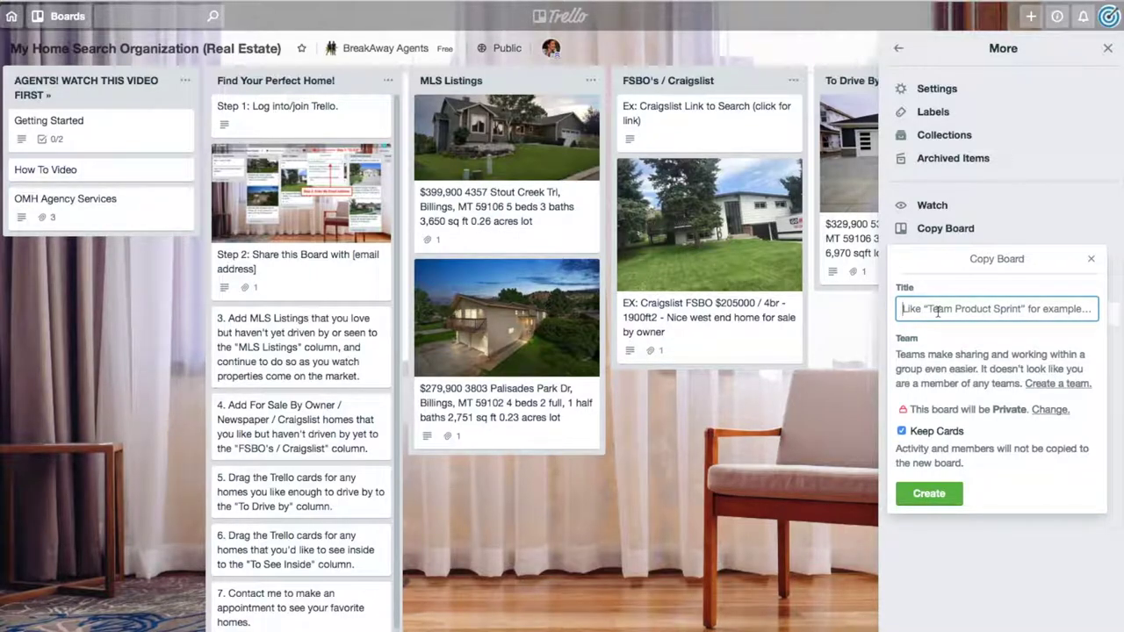
# - Title the copy REAL ESTATE GIVEAWAY TEMPLATE and create it with cards kept
pyautogui.write('M')
pyautogui.press('BackSpace')
pyautogui.write('REAL ESTATE ')
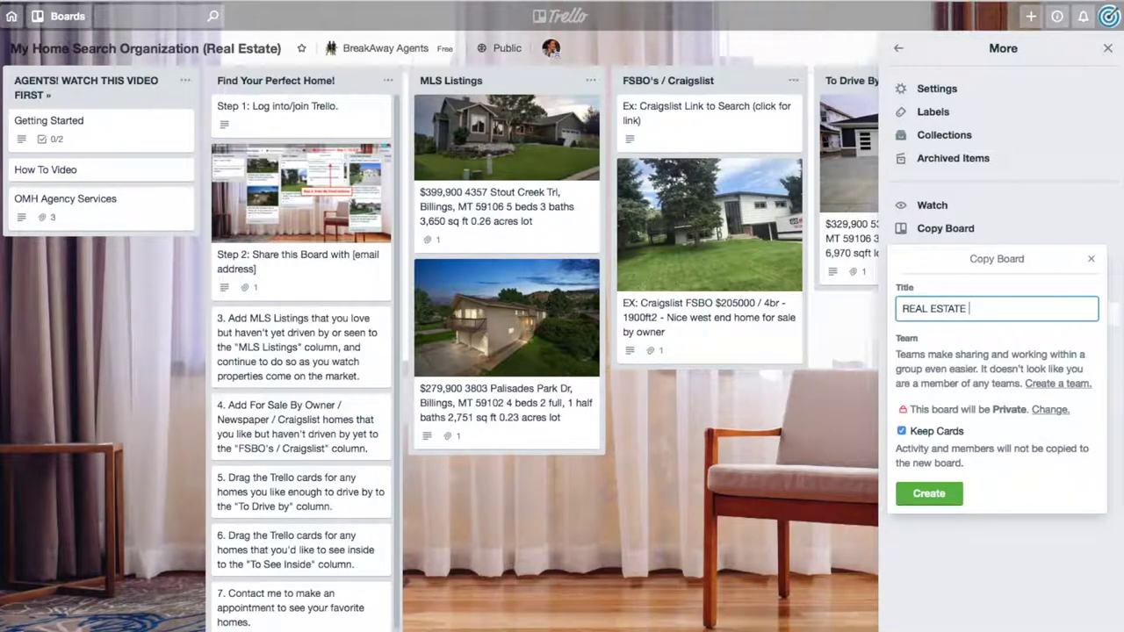
pyautogui.write('GIVEAWAY ')
pyautogui.write('TEMPLATE')
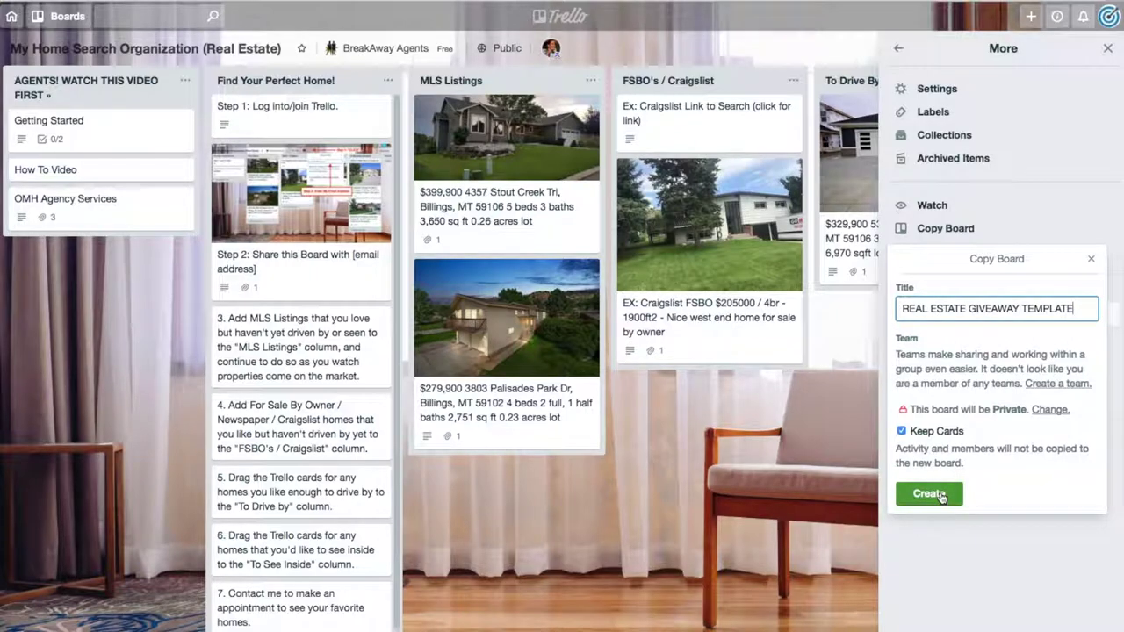
pyautogui.click(939, 496)
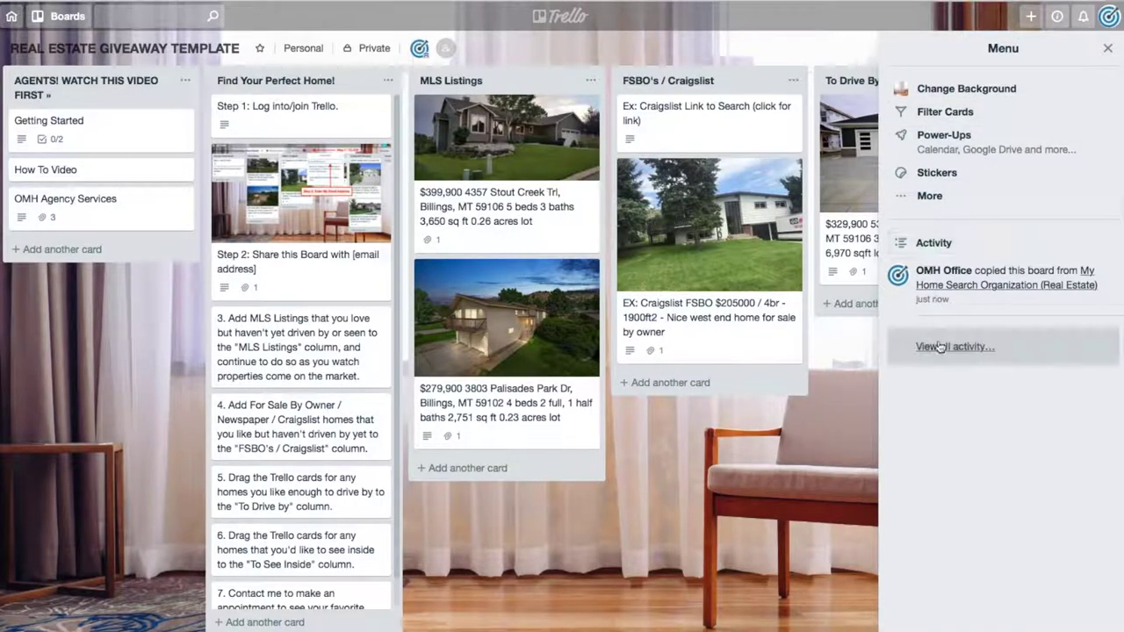
# - Close the board menu sidebar and review the Getting Started card without changes
pyautogui.click(1108, 49)
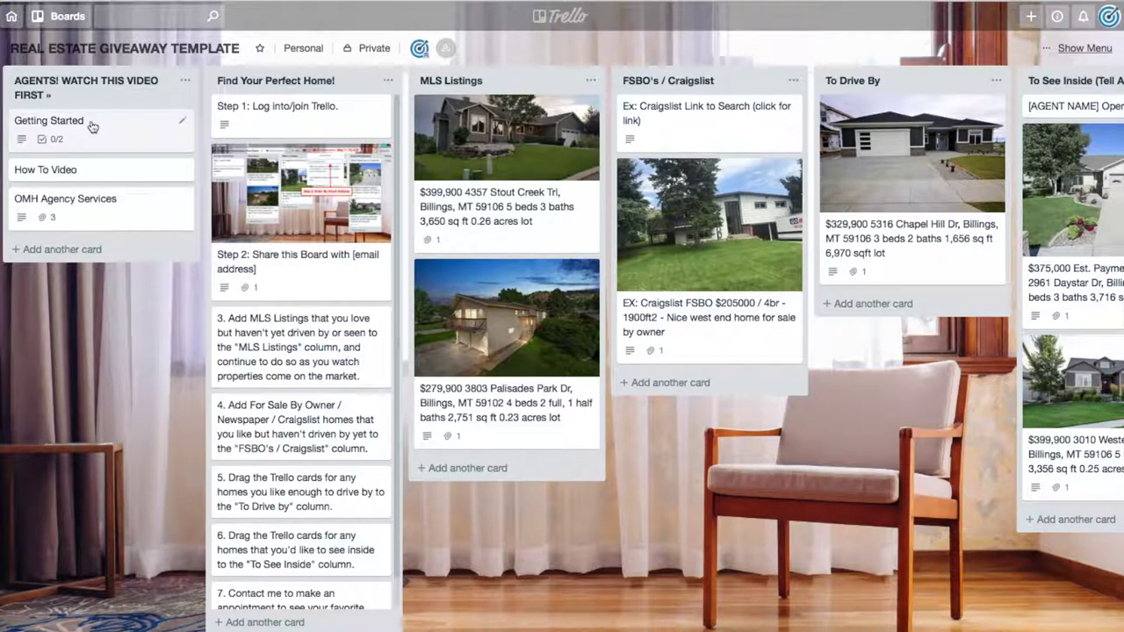
pyautogui.moveTo(101, 129)
pyautogui.click(82, 129)
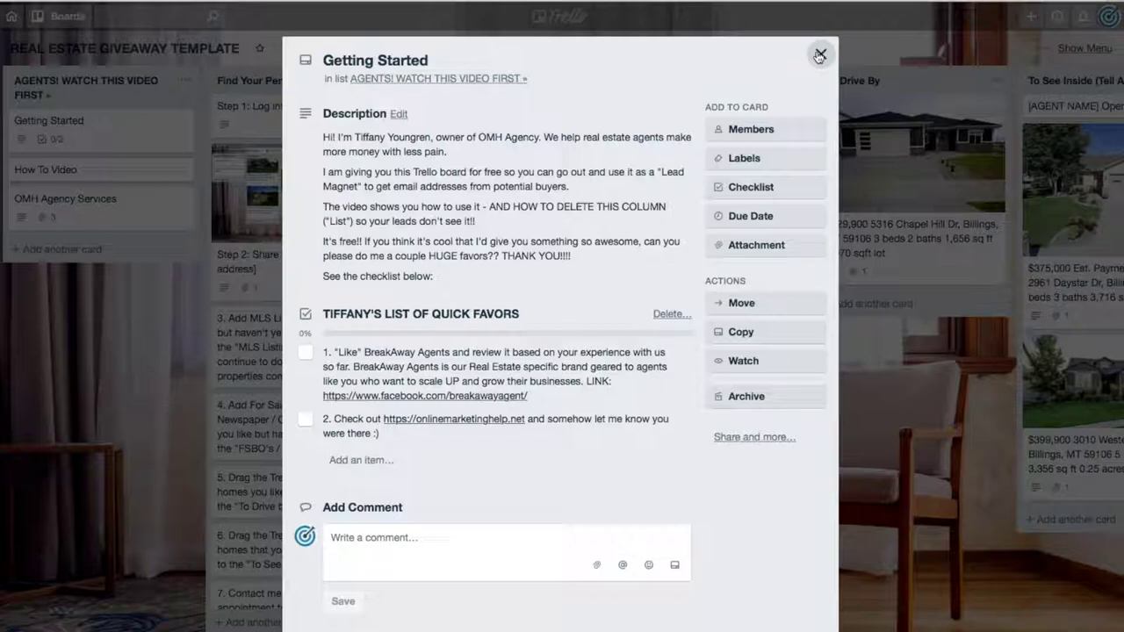
pyautogui.click(819, 56)
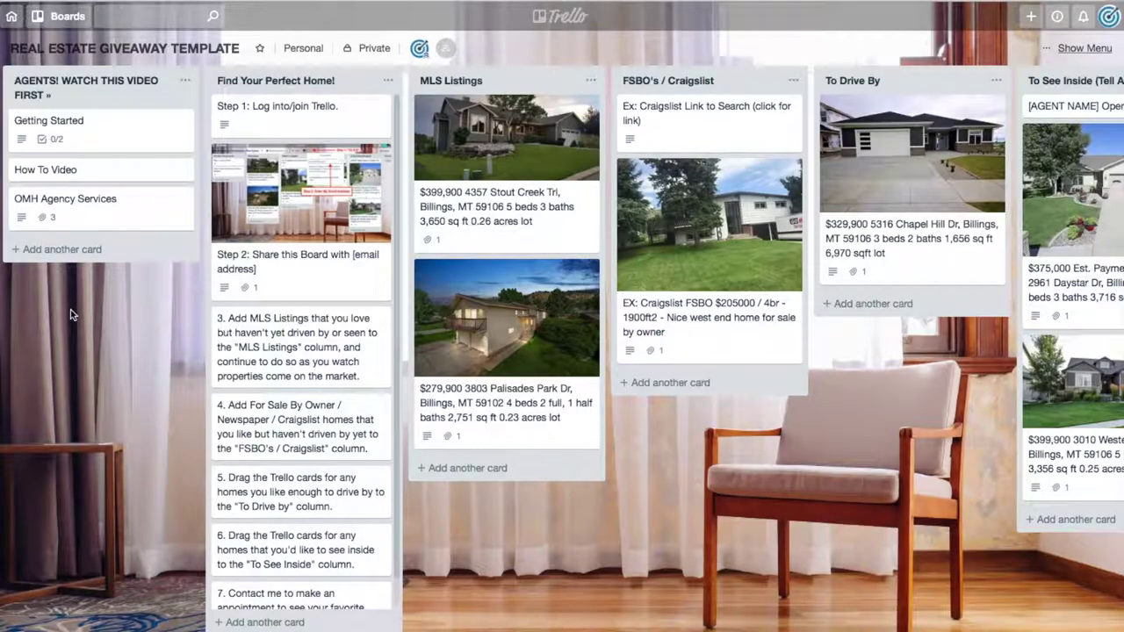
pyautogui.moveTo(101, 206)
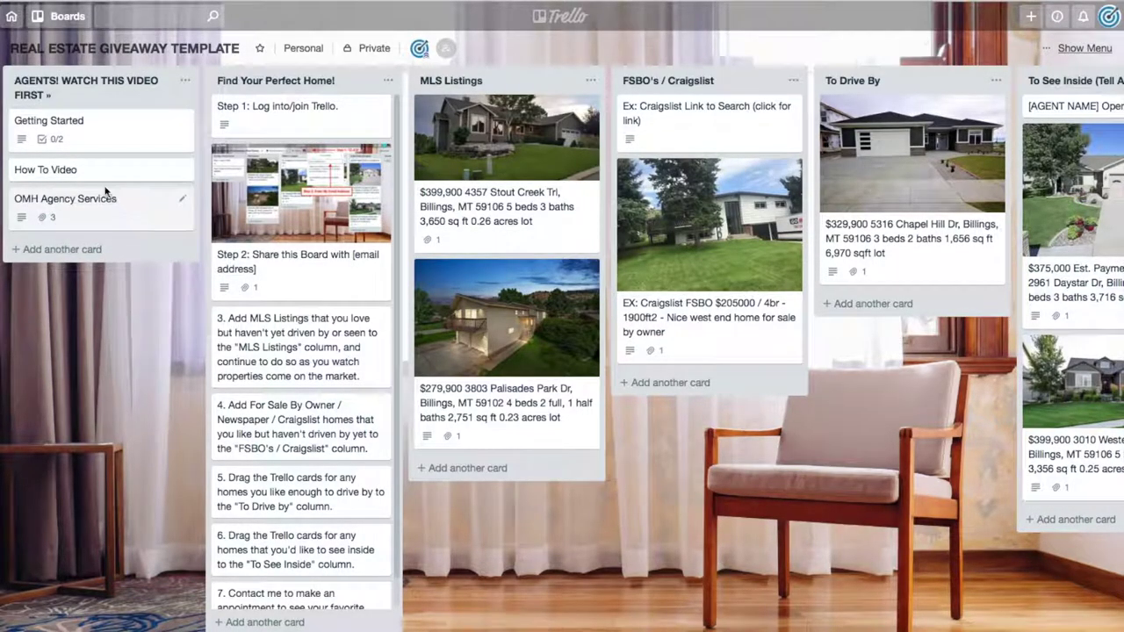
pyautogui.click(92, 128)
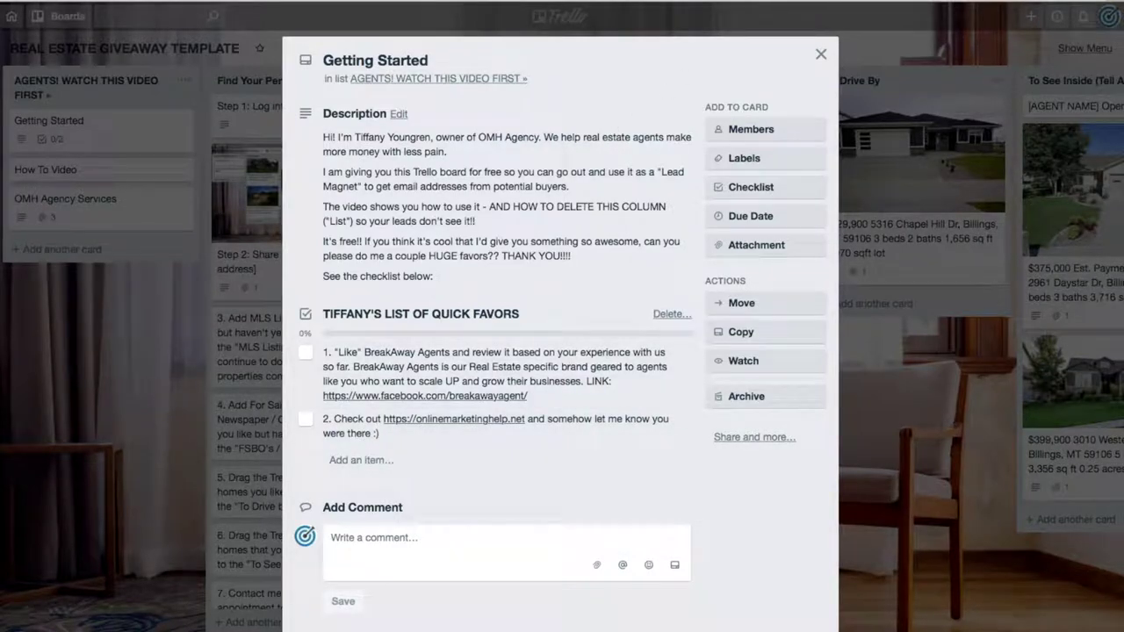
pyautogui.click(819, 56)
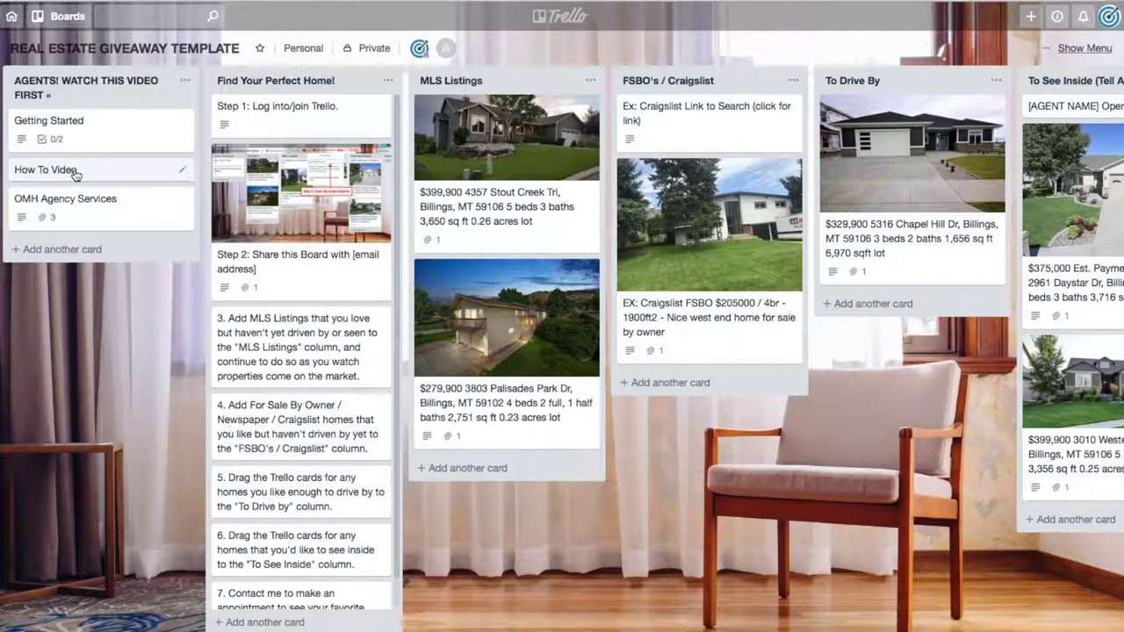
pyautogui.moveTo(96, 169)
pyautogui.click(63, 169)
# - Close How To Video, review OMH Agency Services, and bring up the first list's actions
pyautogui.click(819, 52)
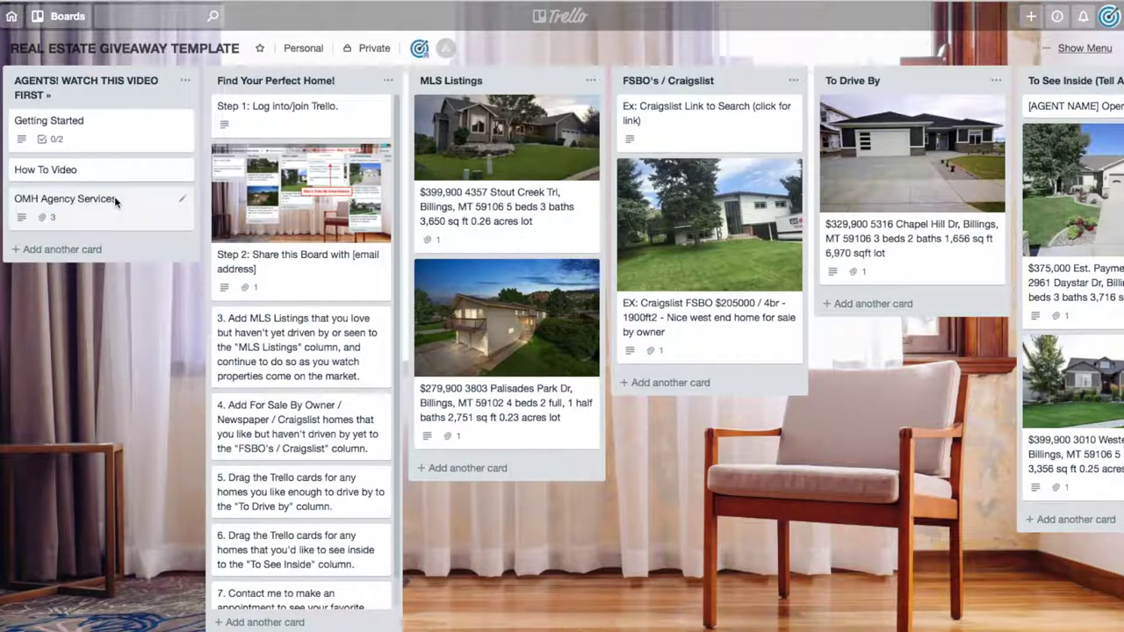
pyautogui.click(88, 203)
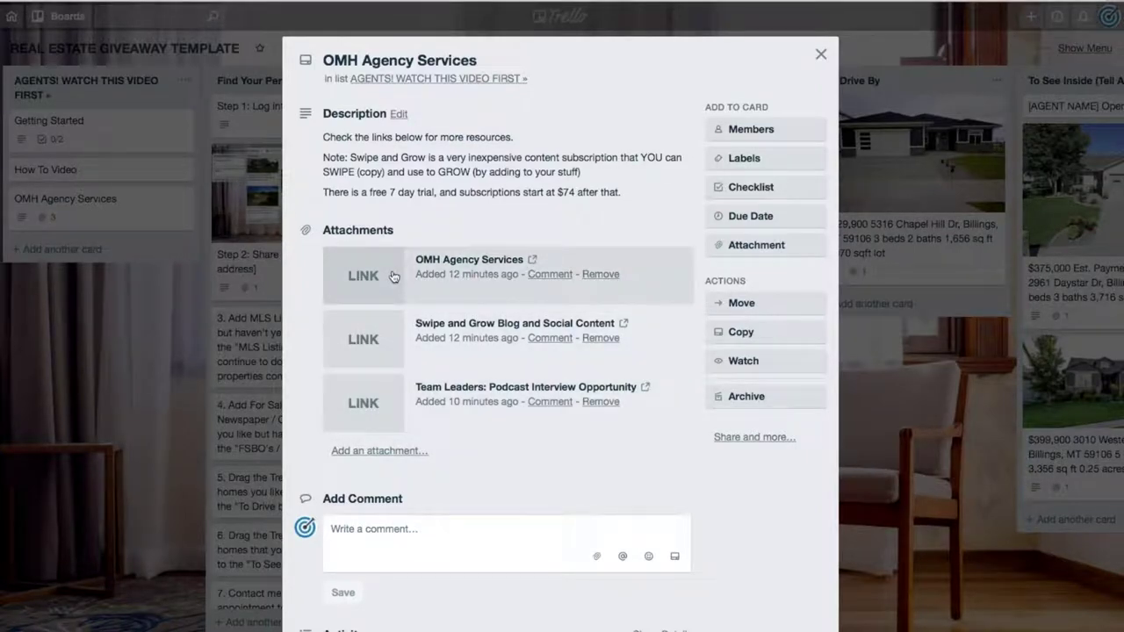
pyautogui.click(820, 56)
pyautogui.click(184, 83)
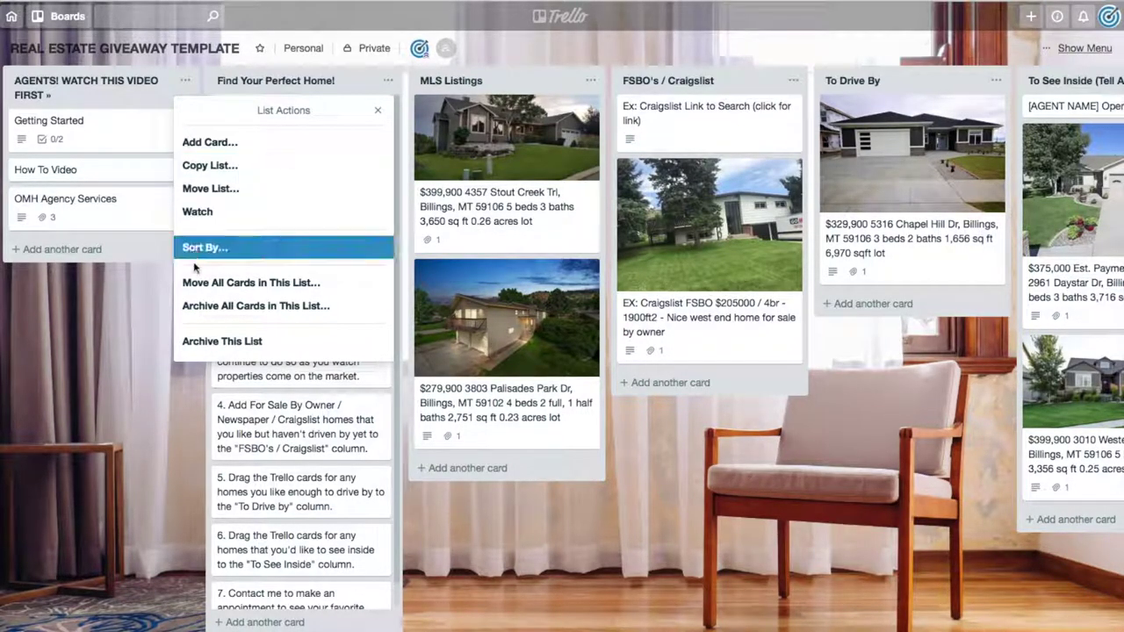
# - Archive AGENTS! WATCH THIS VIDEO FIRST and rename the board Buying the Best House Every, keeping it private
pyautogui.click(200, 342)
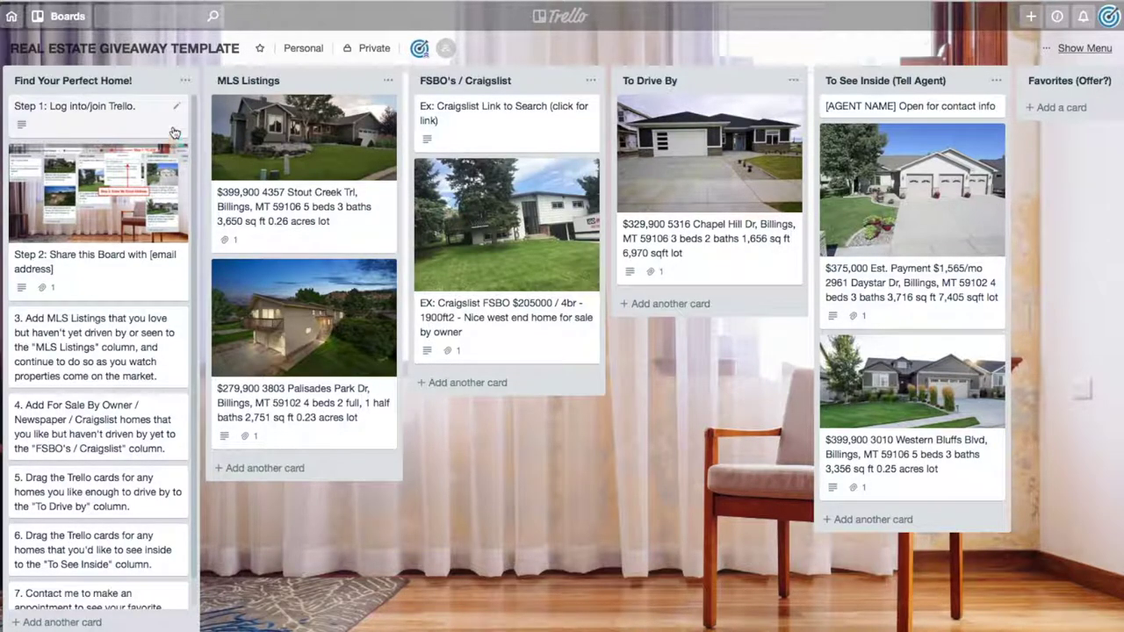
pyautogui.click(114, 50)
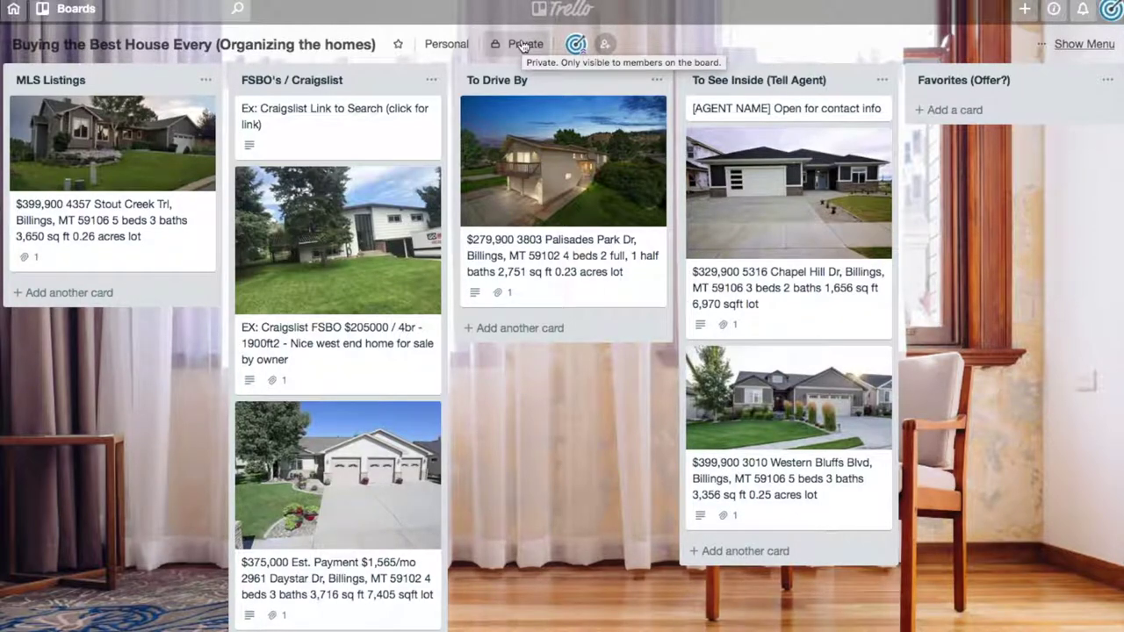
pyautogui.click(524, 47)
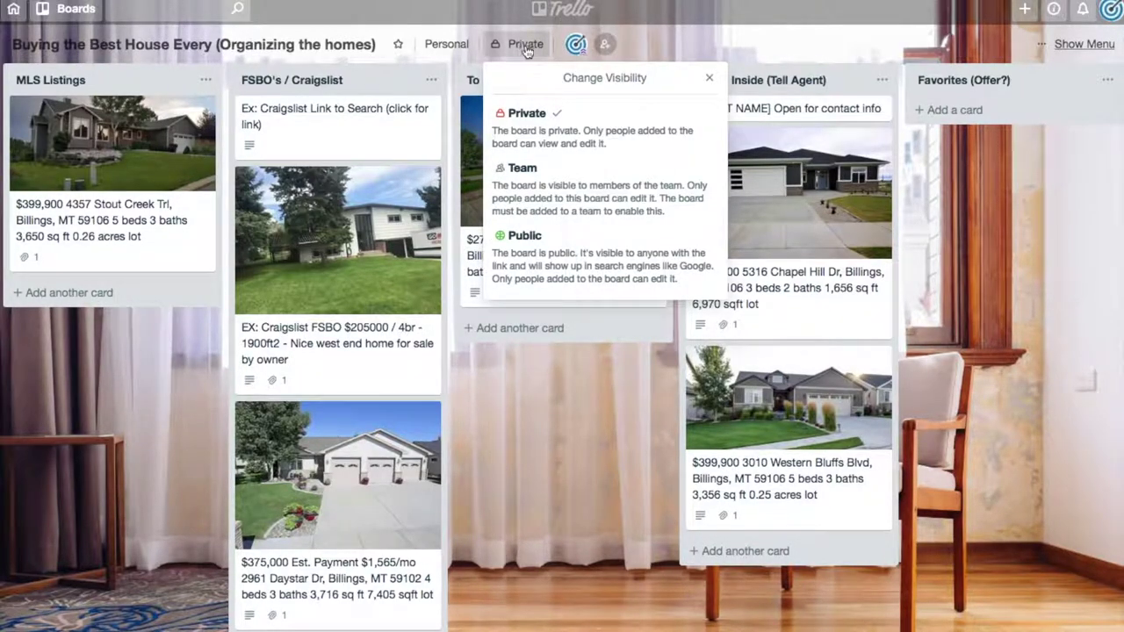
pyautogui.press('Escape')
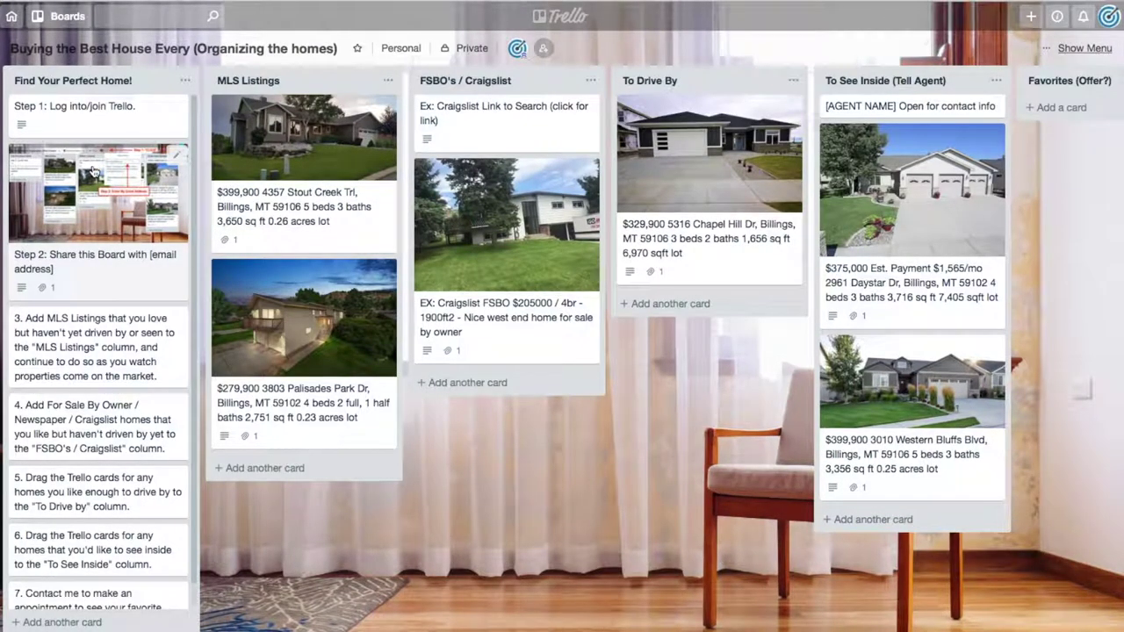
pyautogui.scroll(-1, 93, 169)
pyautogui.scroll(1, 93, 170)
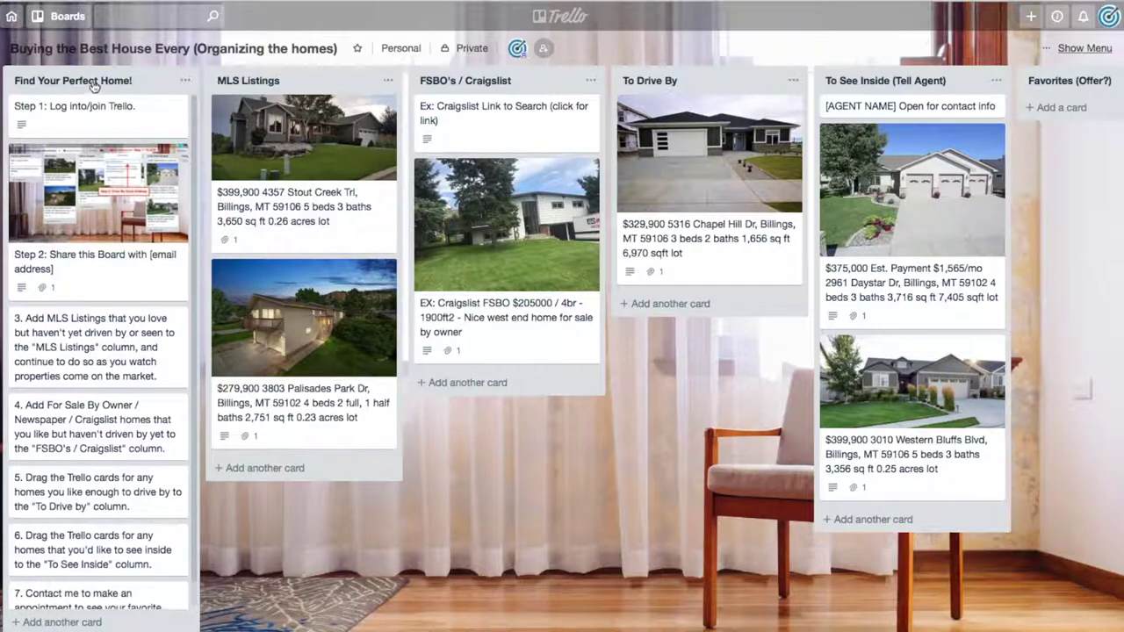
# - Complete the first list's title as Find Your Perfect Home! INSTRUCTIONS
pyautogui.click(25, 83)
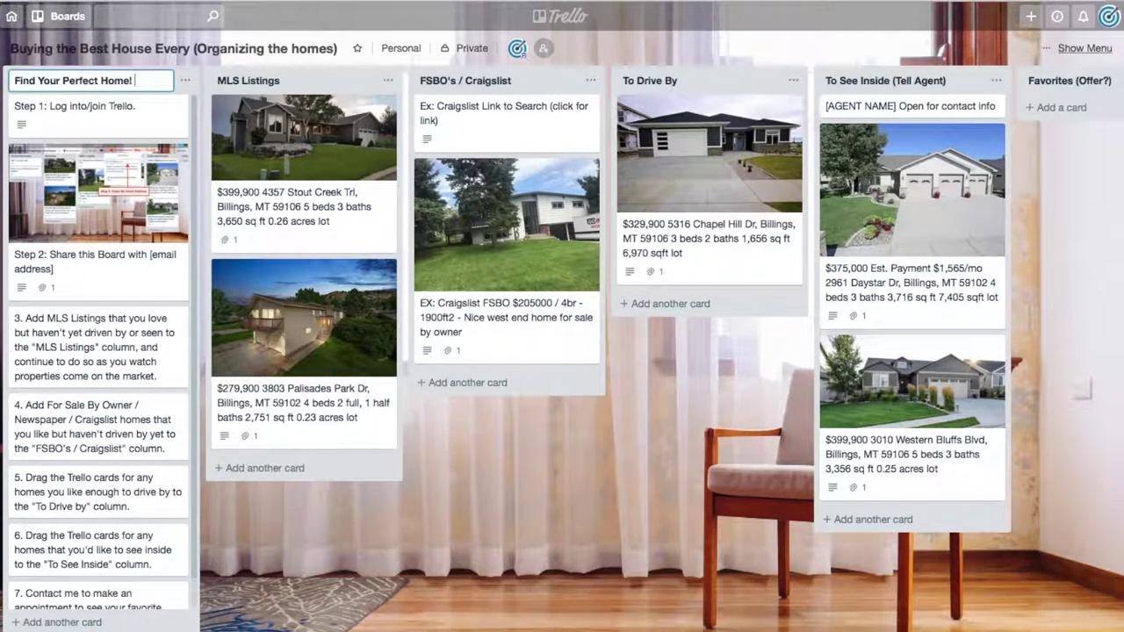
pyautogui.write('INSTRUCTIONS')
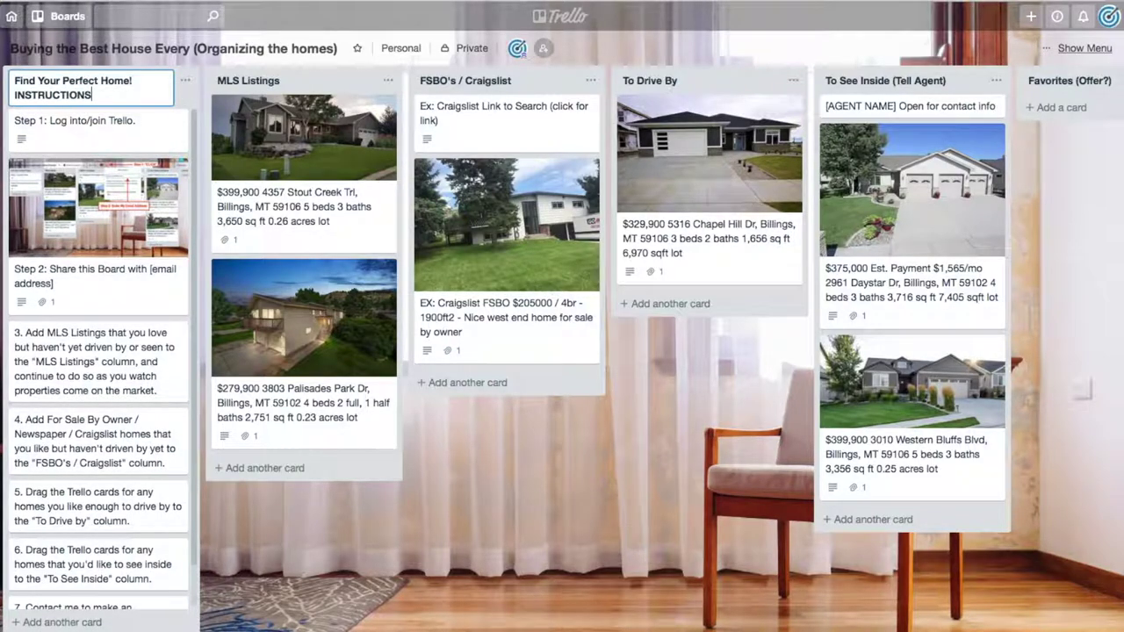
pyautogui.press('Return')
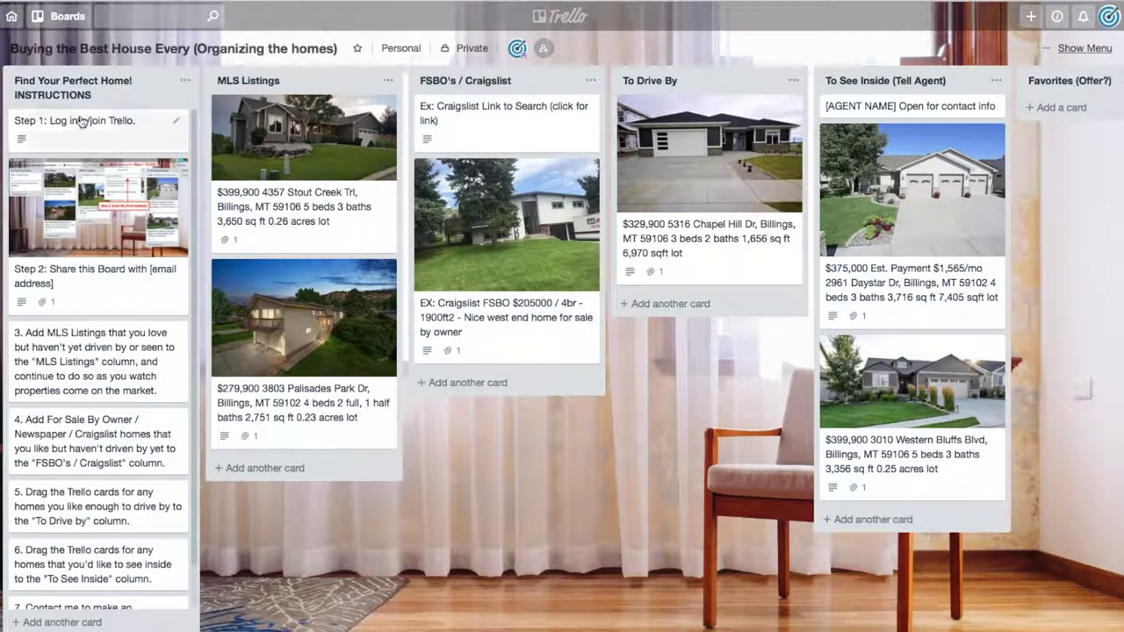
pyautogui.moveTo(98, 127)
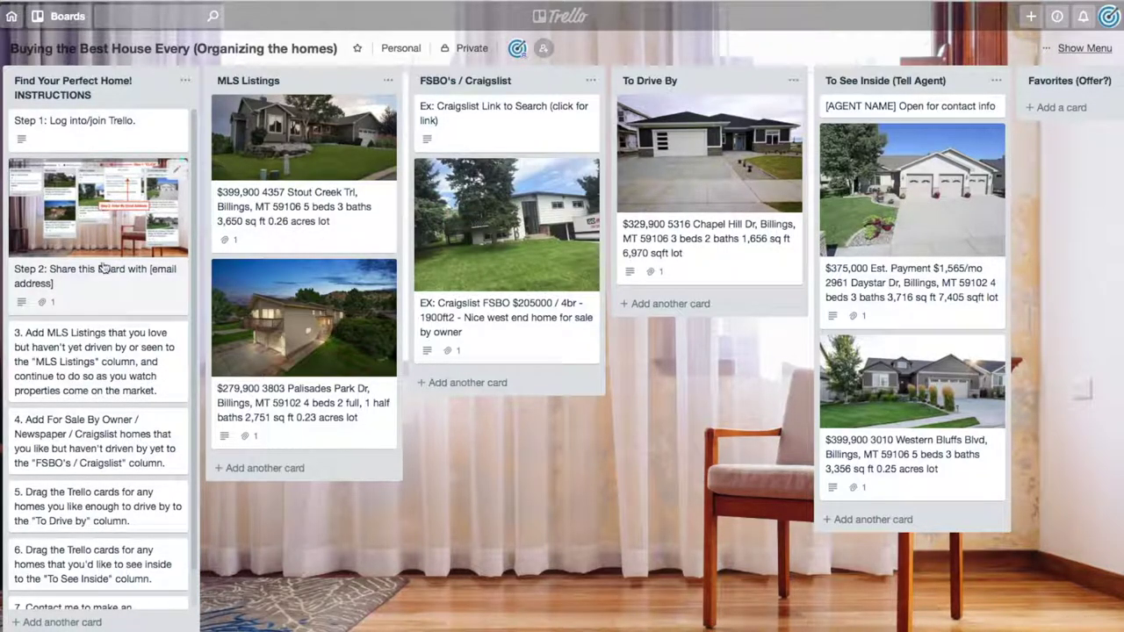
pyautogui.scroll(-1, 53, 272)
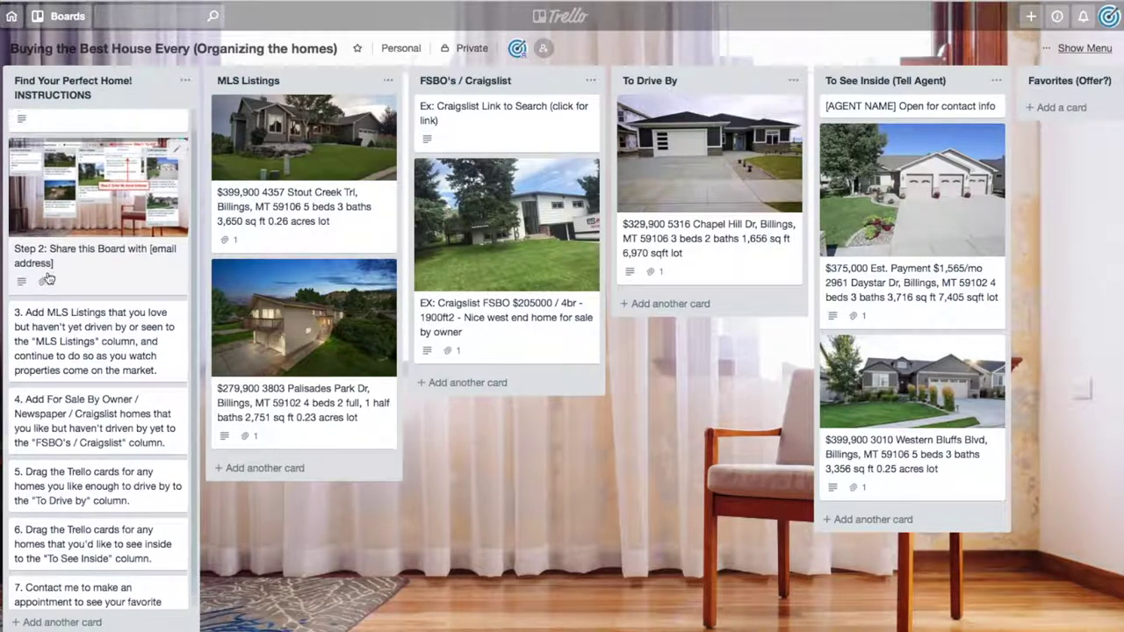
pyautogui.scroll(1, 104, 258)
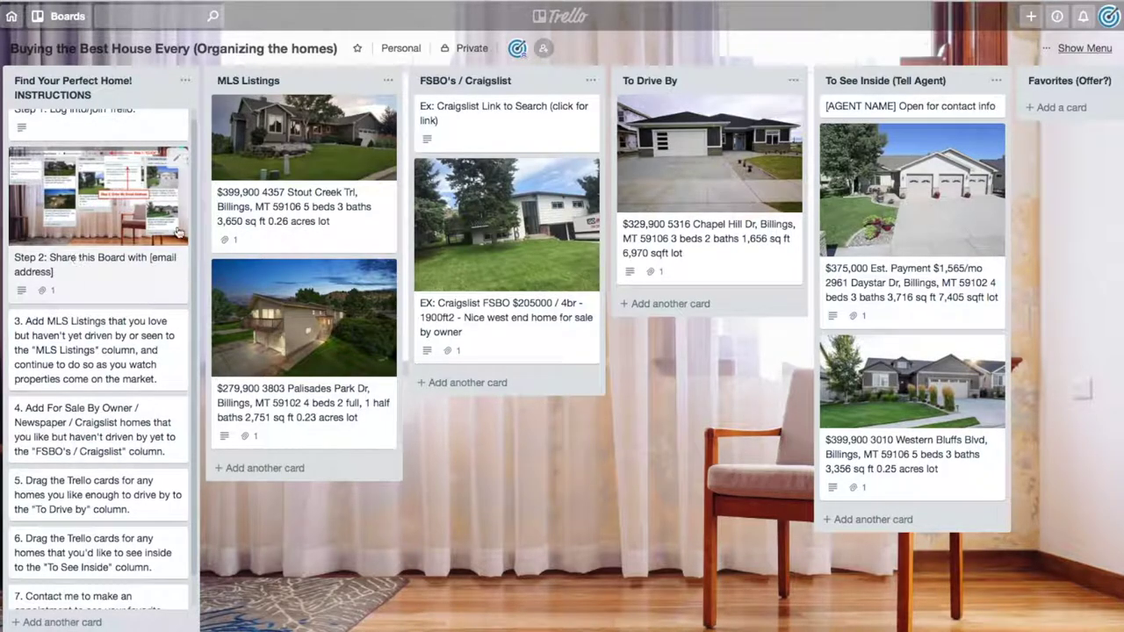
# - Replace the [email address] placeholder in the Step 2 card title with the agency's email
pyautogui.click(111, 258)
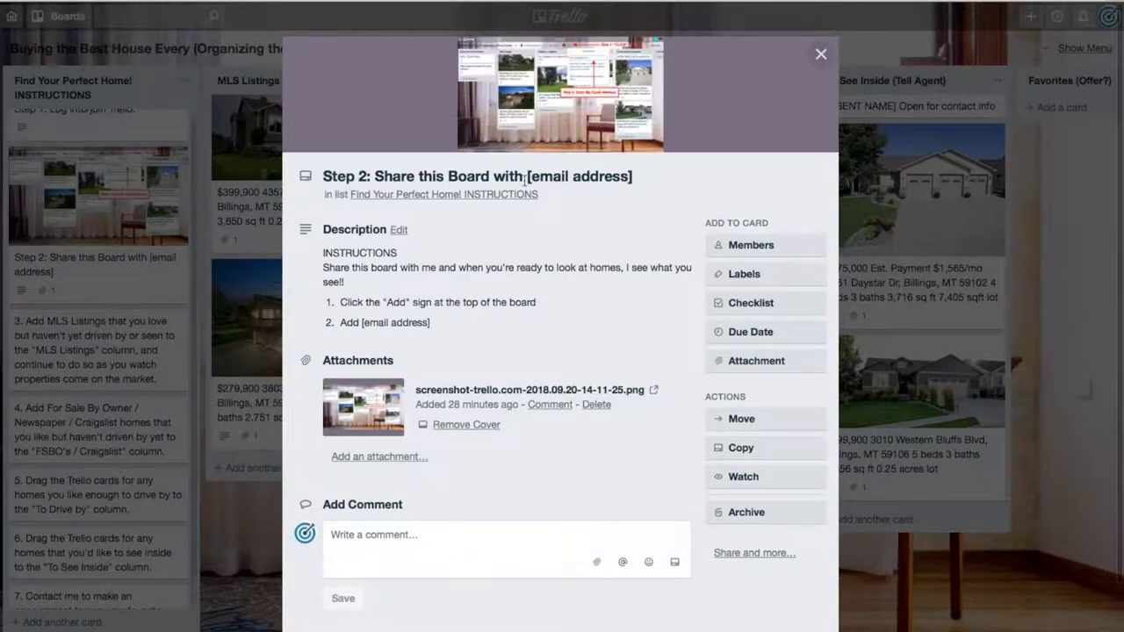
pyautogui.moveTo(525, 179); pyautogui.dragTo(634, 179)
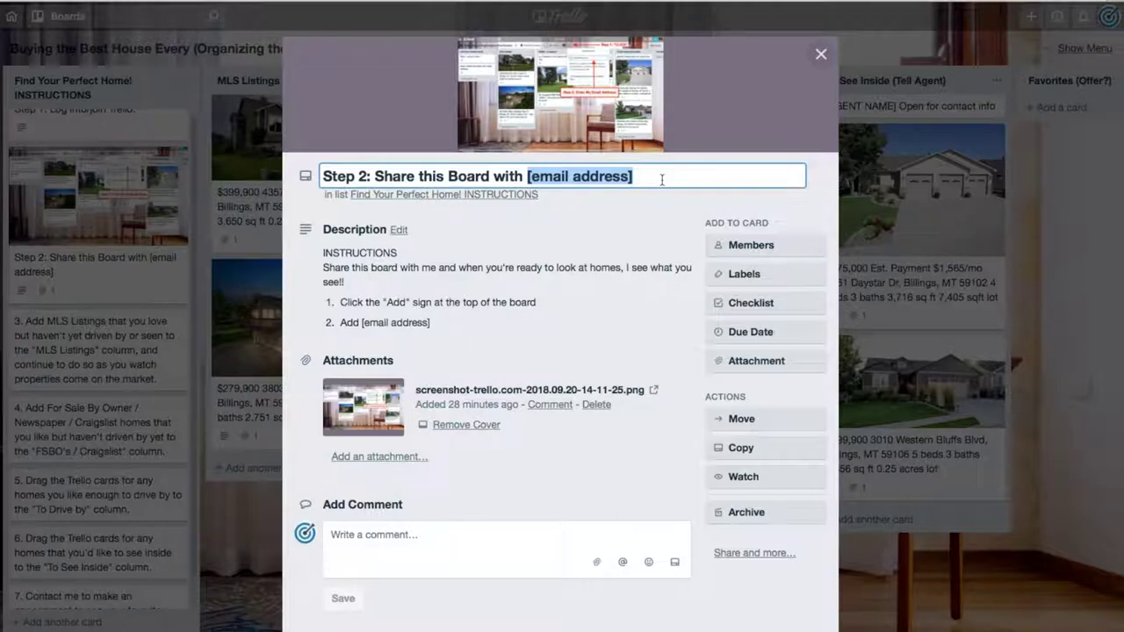
pyautogui.write('INFO')
pyautogui.press('BackSpace')
pyautogui.press('BackSpace')
pyautogui.press('BackSpace')
pyautogui.press('BackSpace')
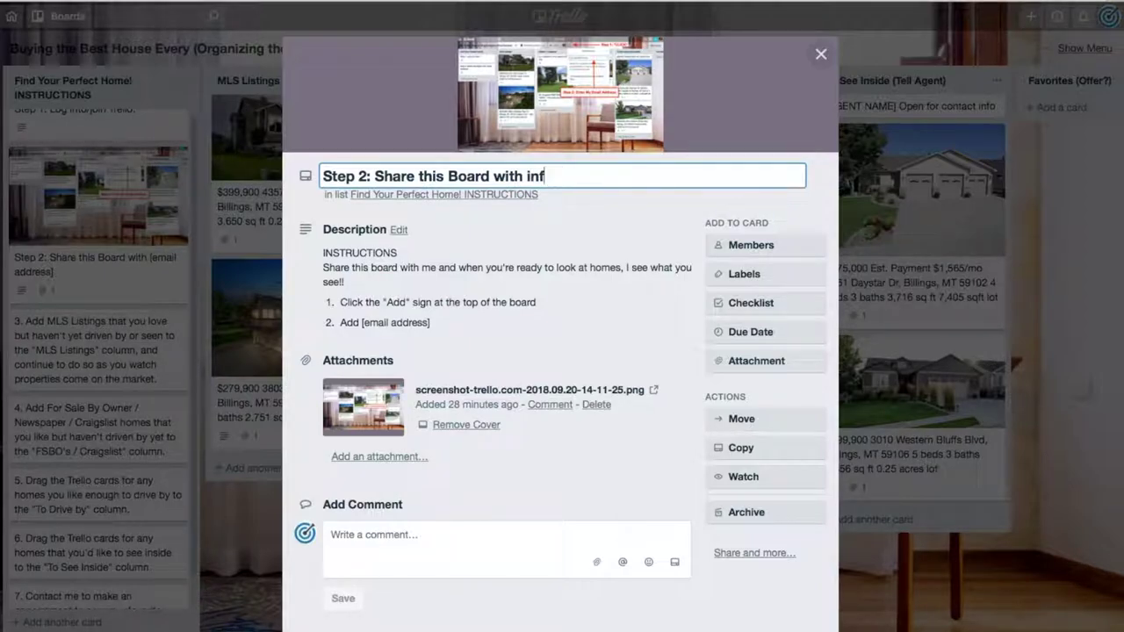
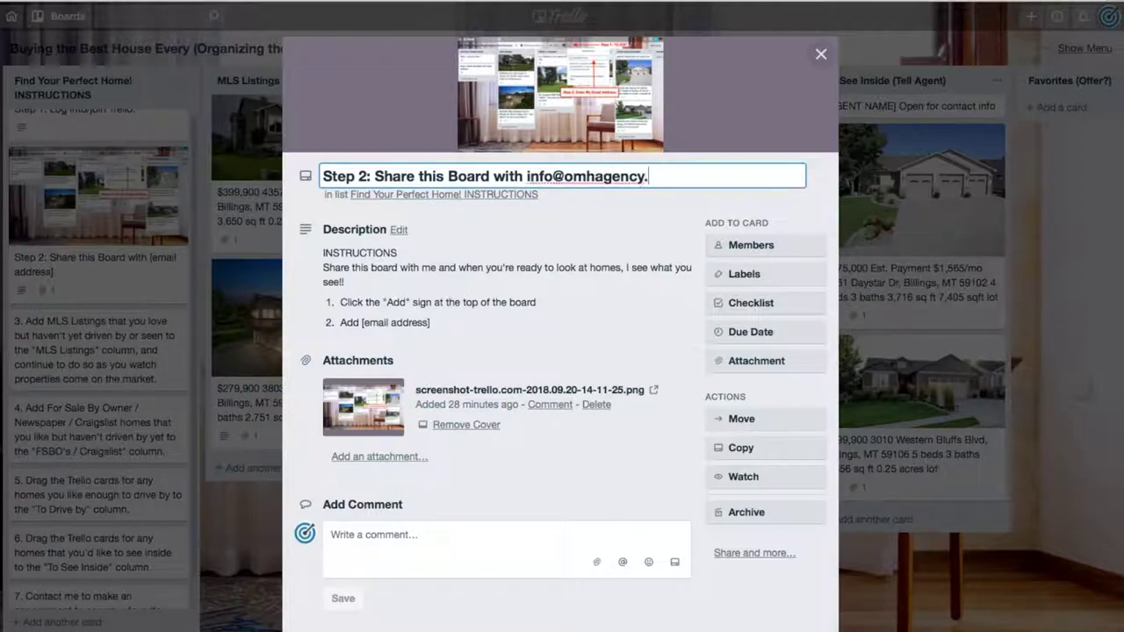
# - Replace the description's [email address] placeholder with the agency's email, save, and close the card
pyautogui.click(397, 330)
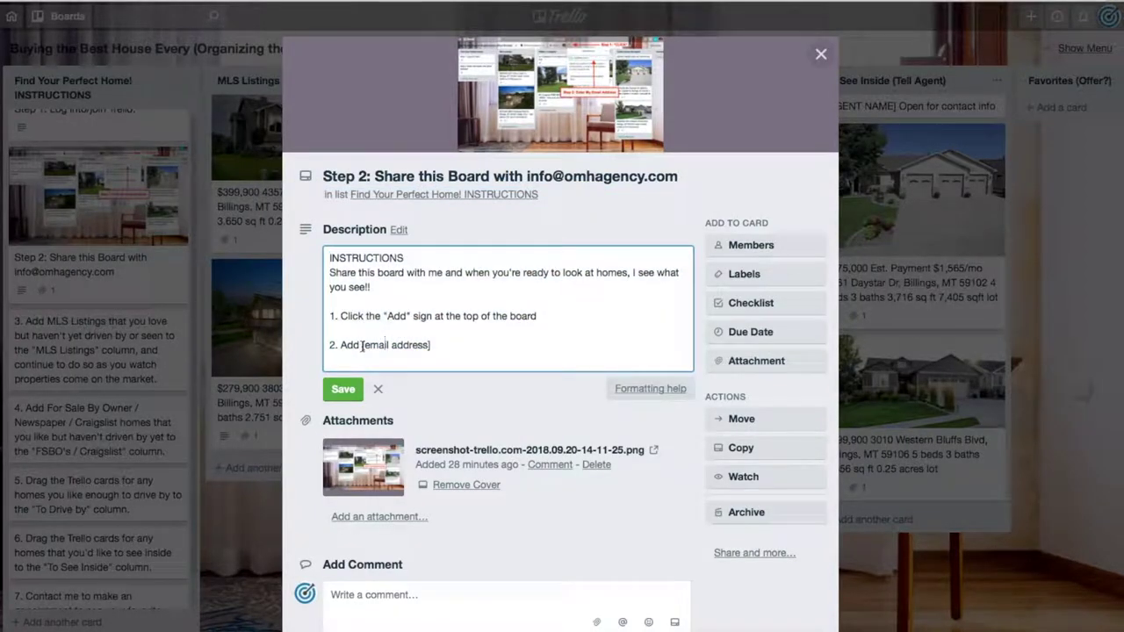
pyautogui.moveTo(362, 345); pyautogui.dragTo(452, 347)
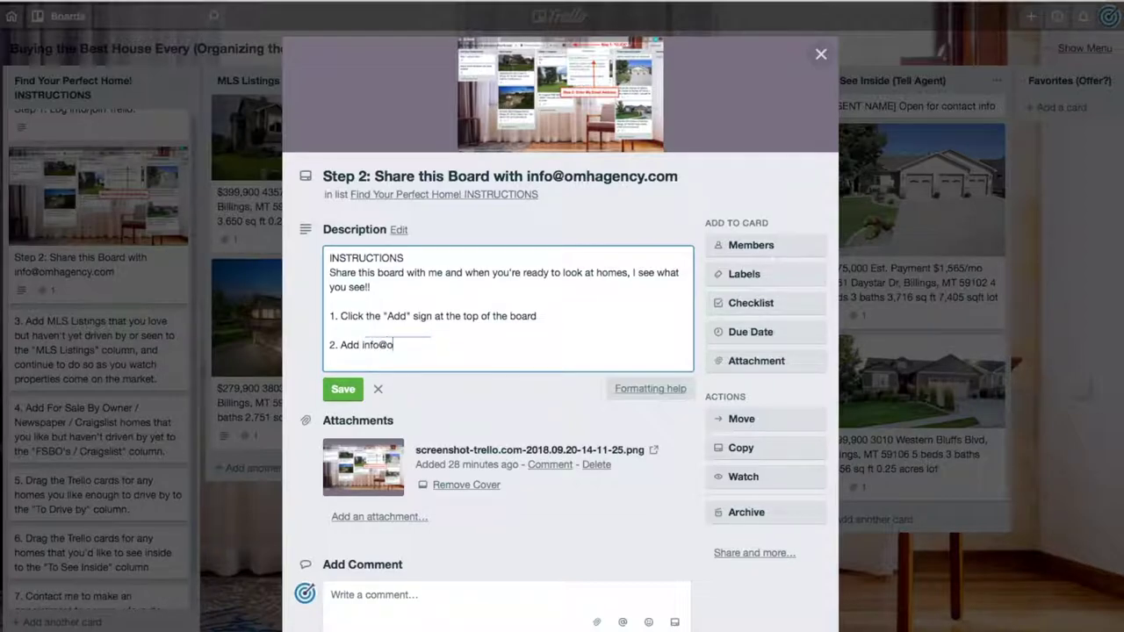
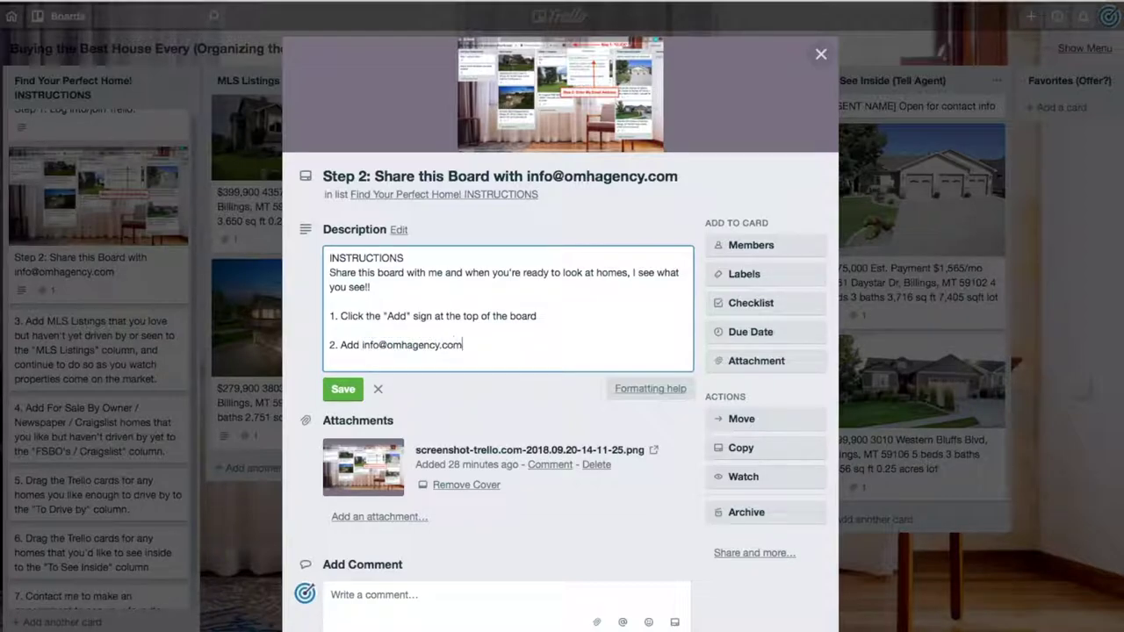
pyautogui.press('Return')
pyautogui.click(342, 404)
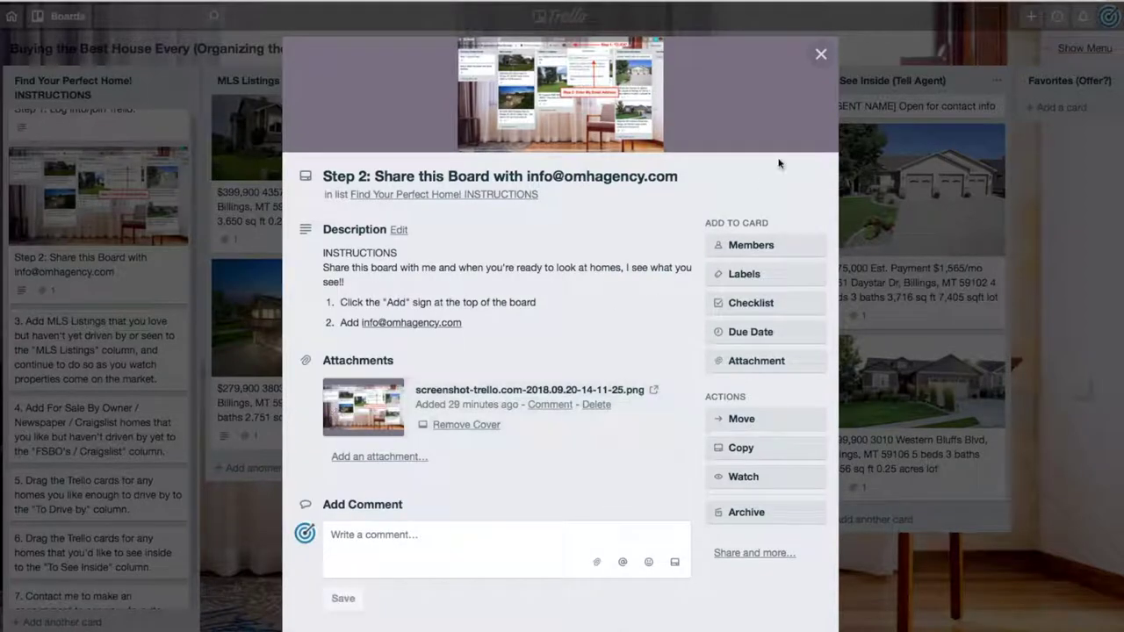
pyautogui.click(821, 58)
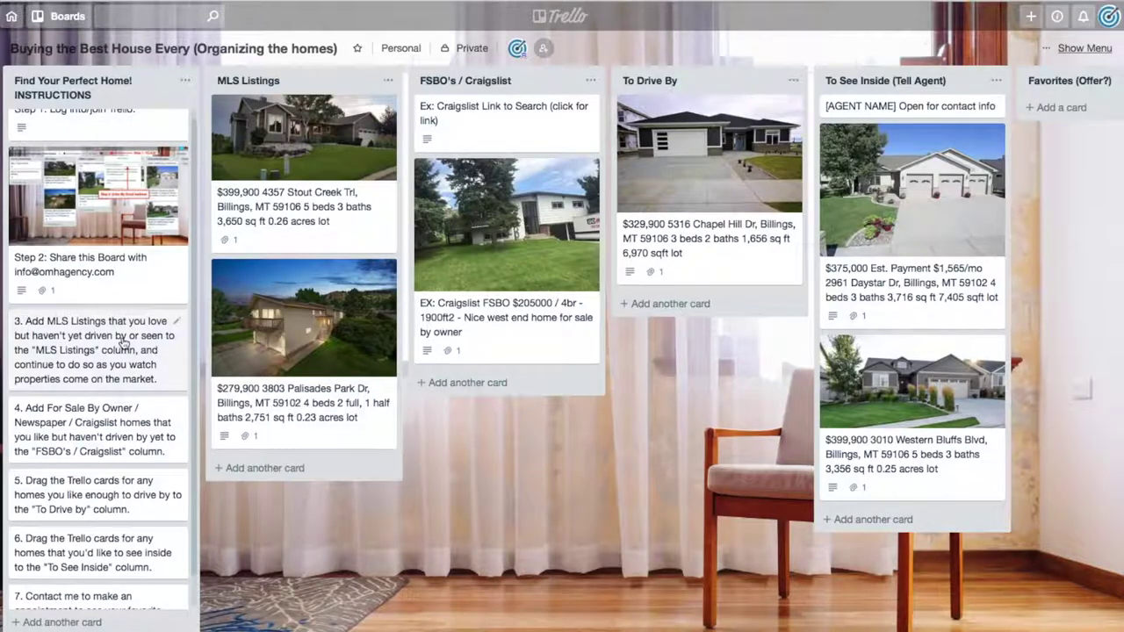
pyautogui.scroll(-1, 123, 343)
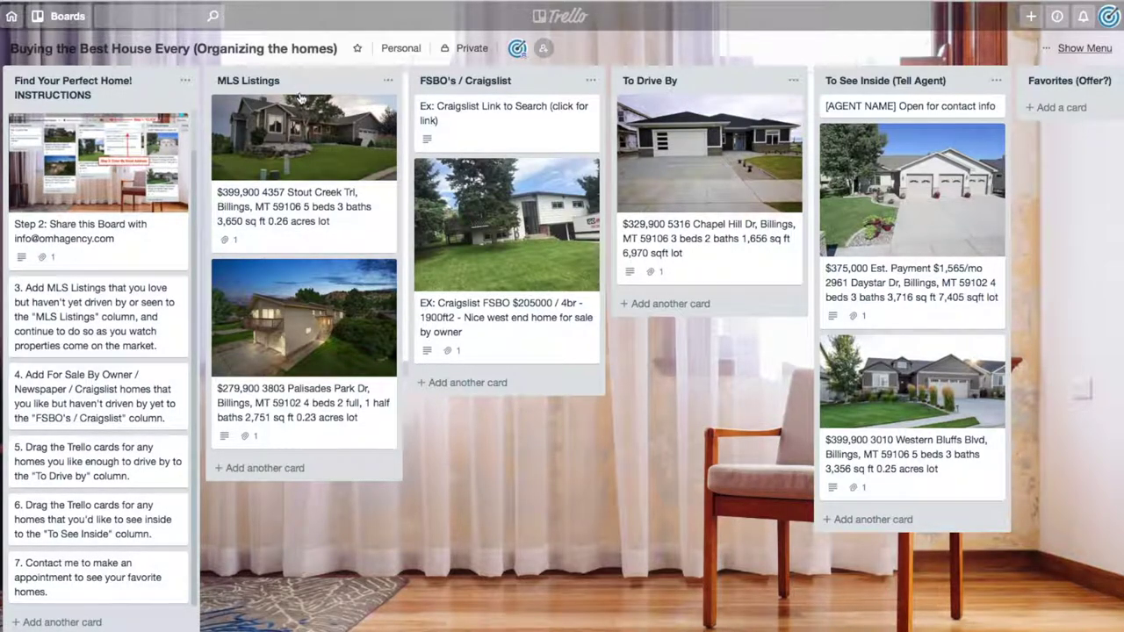
pyautogui.moveTo(303, 167)
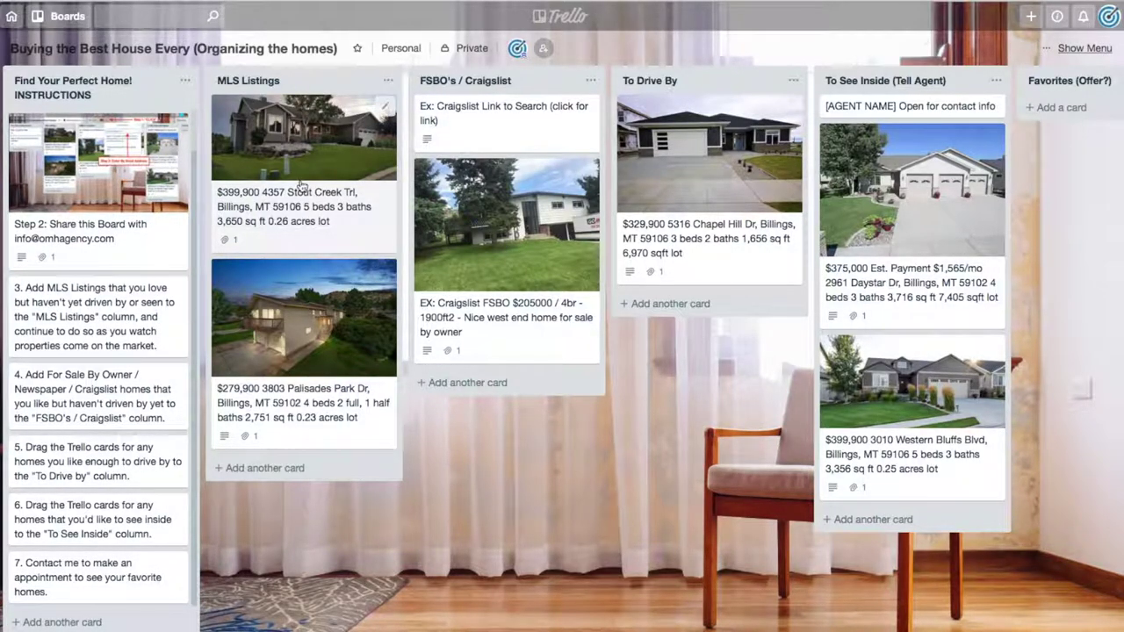
pyautogui.scroll(1, 158, 374)
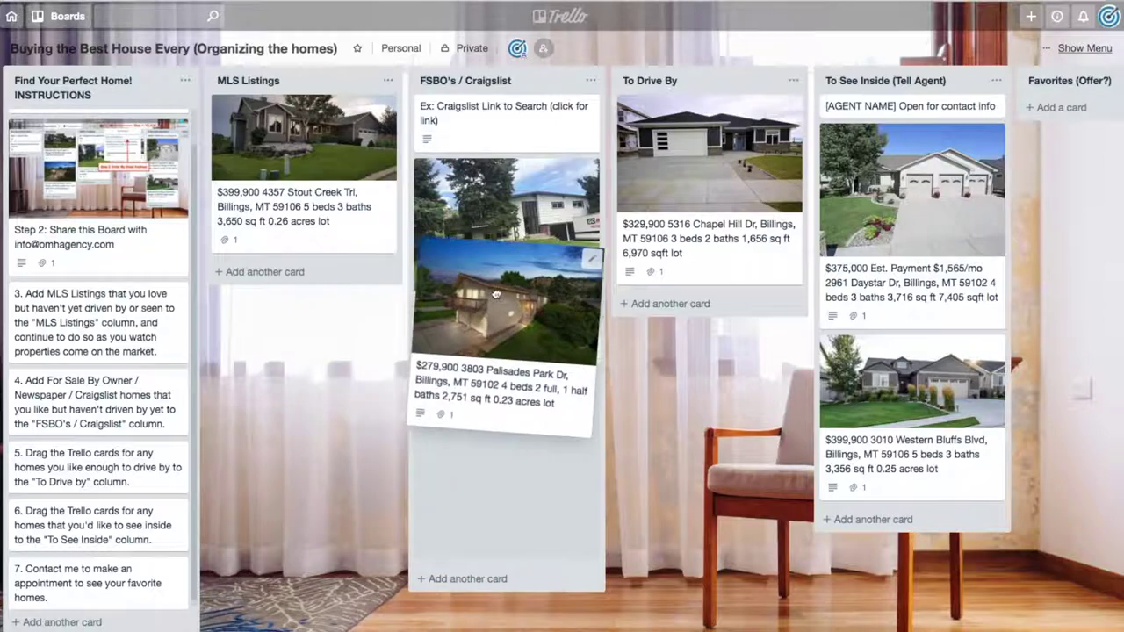
pyautogui.moveTo(292, 318); pyautogui.dragTo(290, 321)
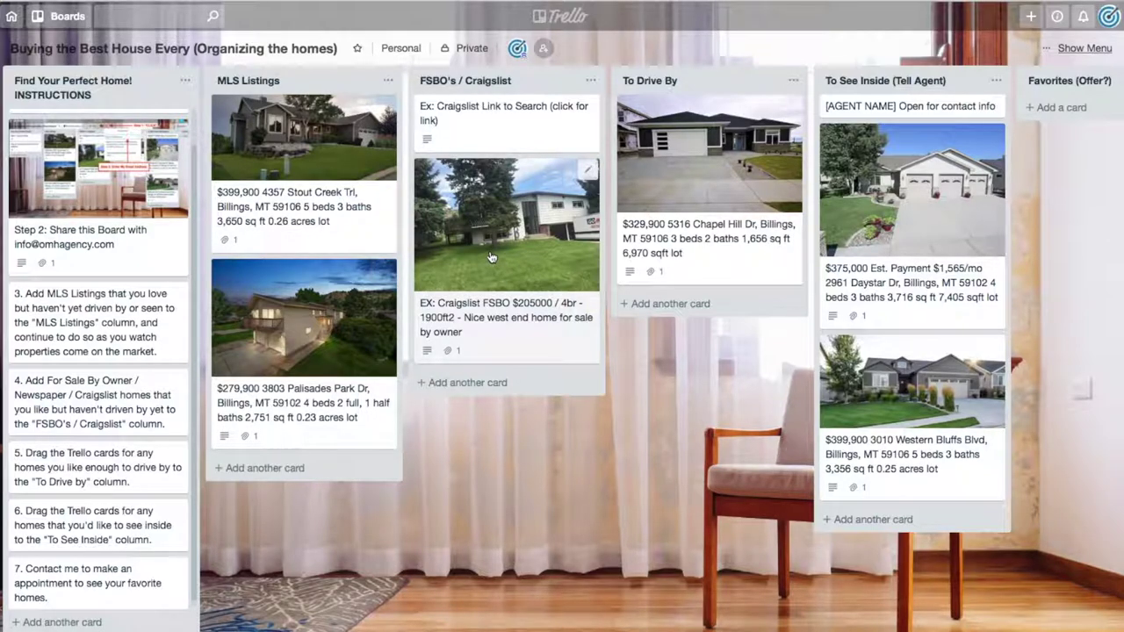
pyautogui.moveTo(491, 256); pyautogui.dragTo(729, 412)
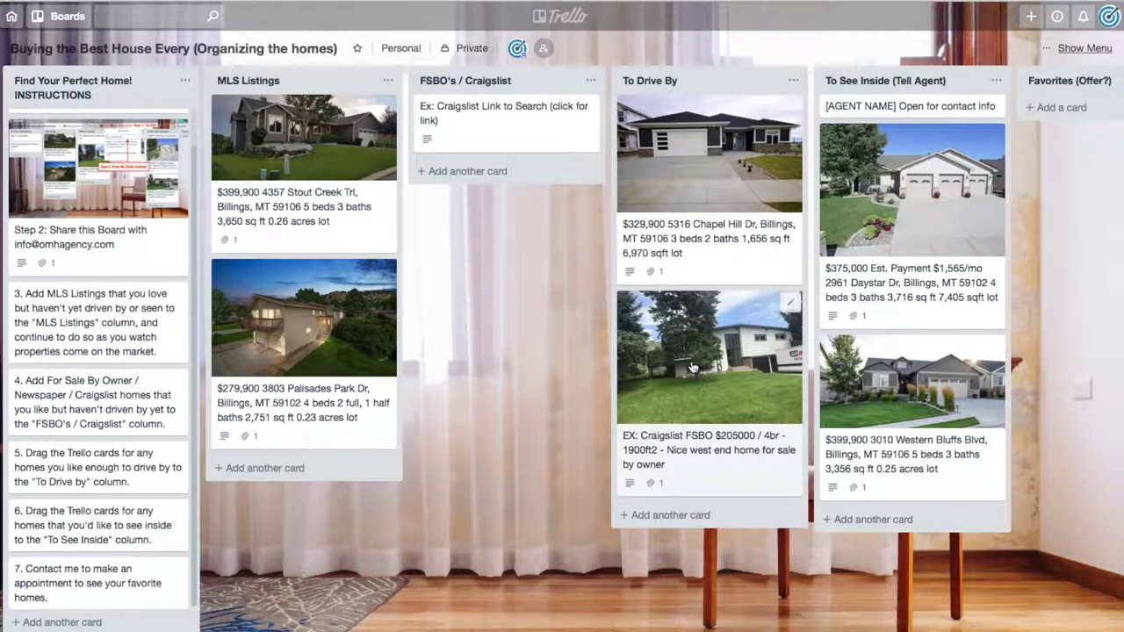
pyautogui.moveTo(693, 366)
pyautogui.mouseDown()
pyautogui.moveTo(807, 312)
pyautogui.moveTo(869, 404)
pyautogui.mouseUp()
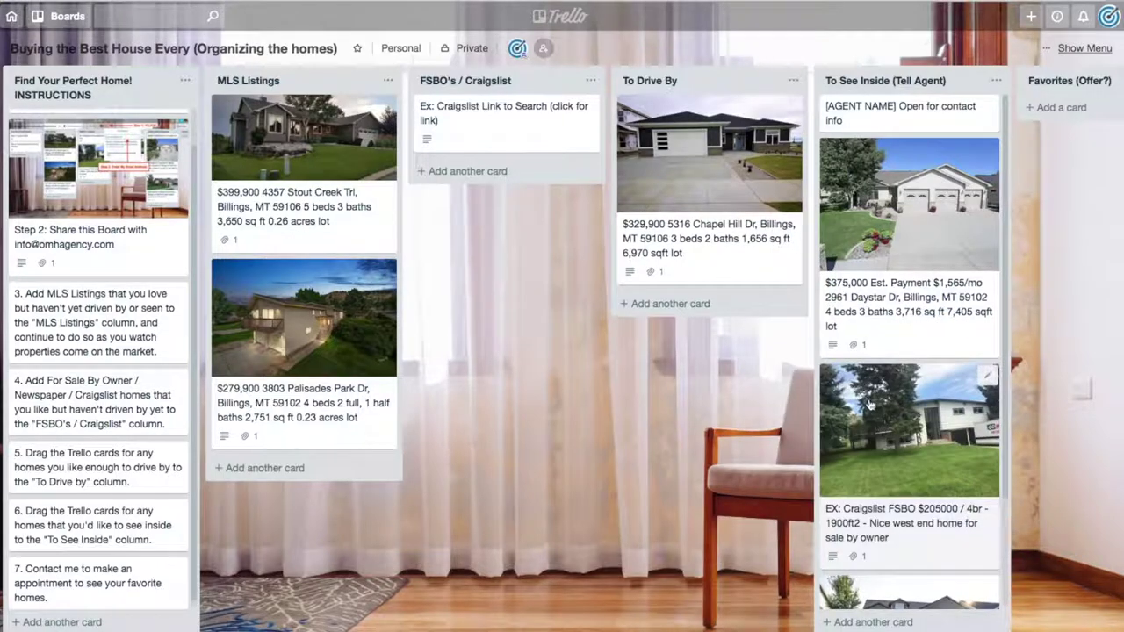
pyautogui.scroll(-3, 869, 406)
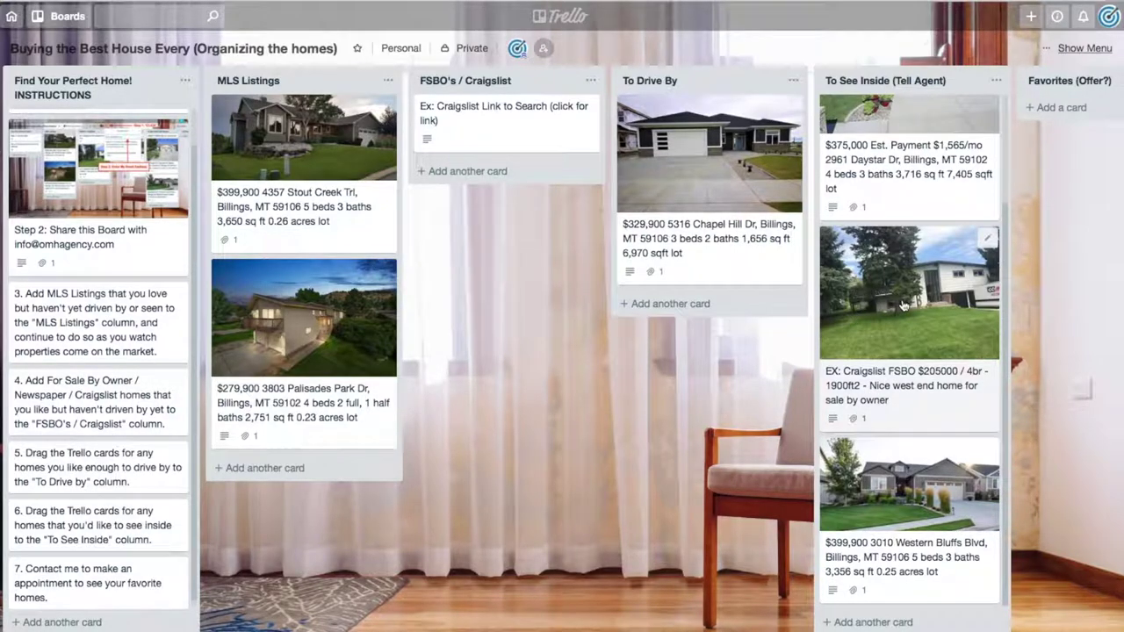
pyautogui.moveTo(904, 305); pyautogui.dragTo(514, 207)
pyautogui.scroll(-1, 94, 486)
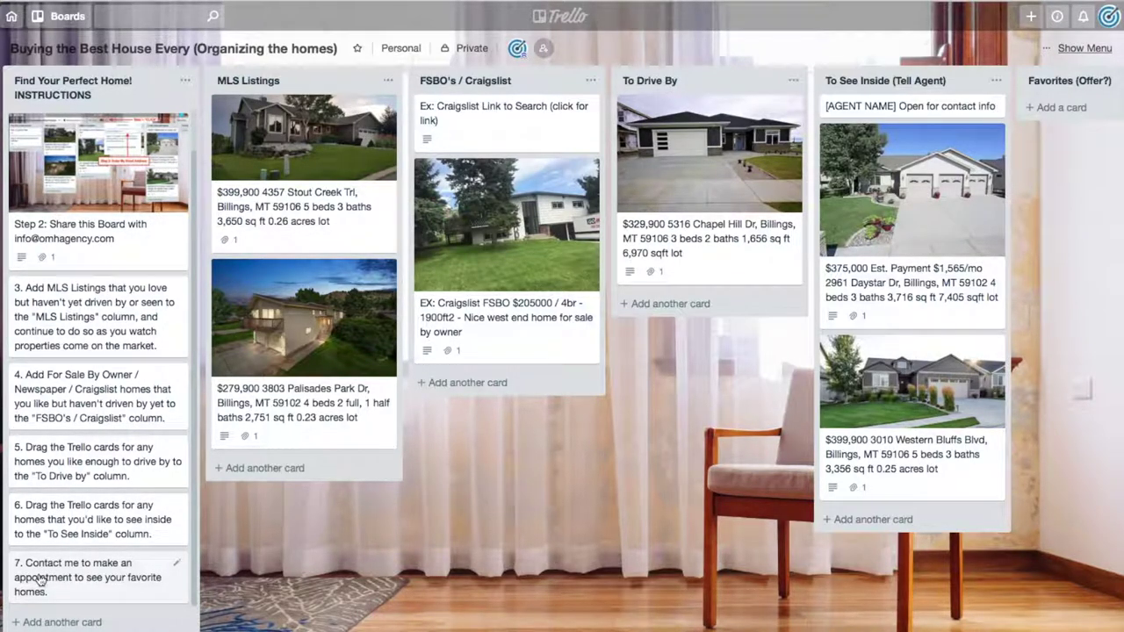
# - Drag the $375,000 Daystar Dr card from To See Inside into Favorites (Offer?) and view it
pyautogui.hscroll(5, 449, 506)
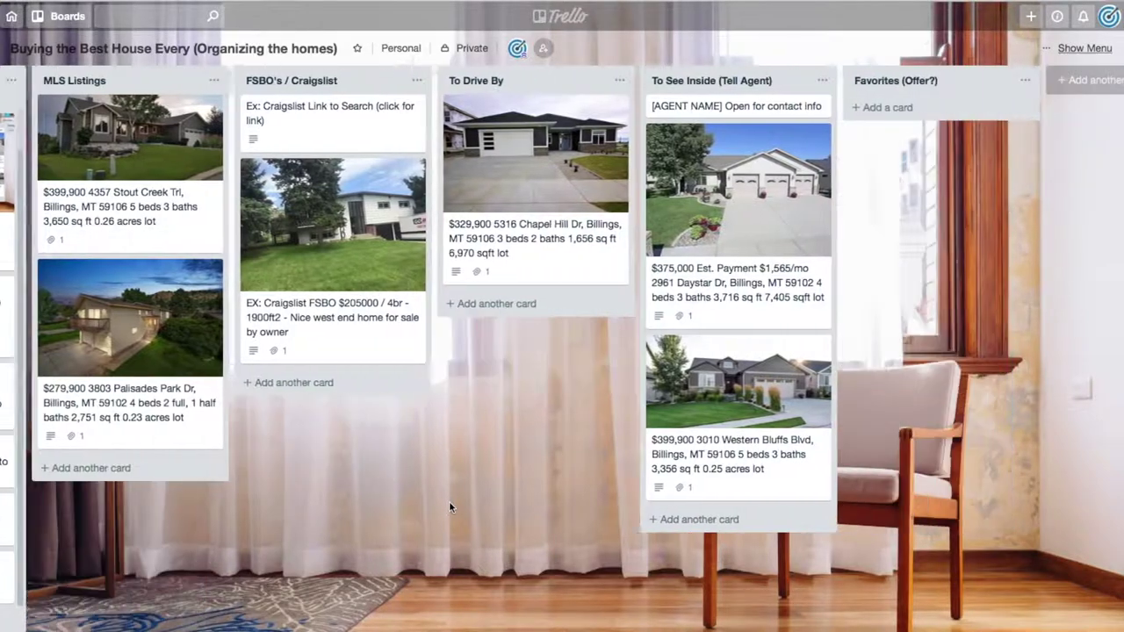
pyautogui.moveTo(609, 192); pyautogui.dragTo(782, 172)
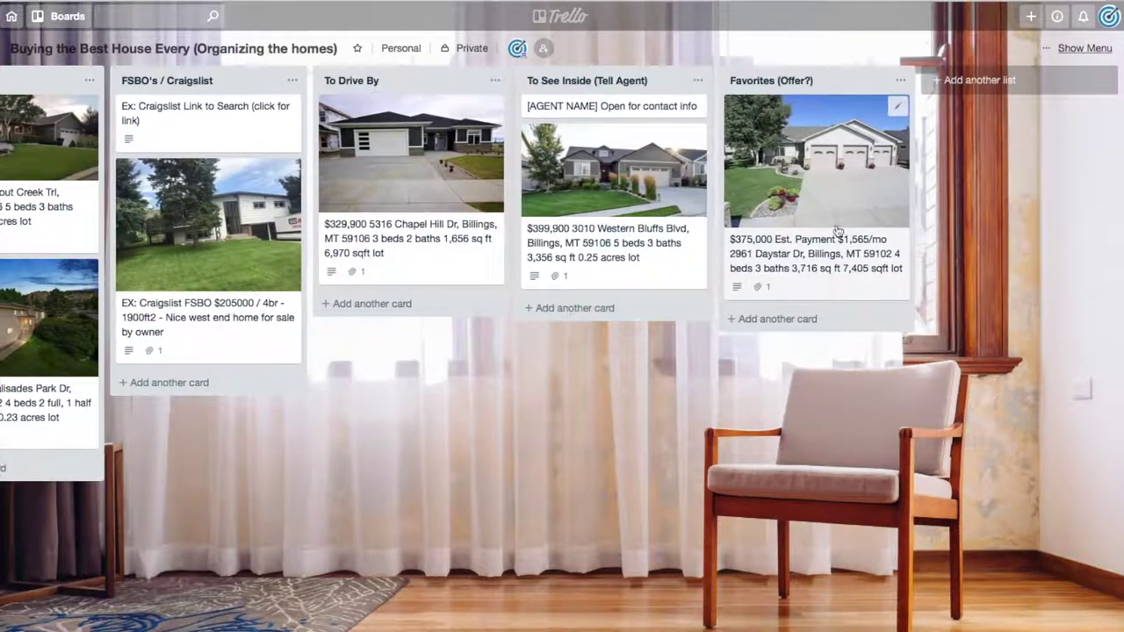
pyautogui.moveTo(817, 194)
pyautogui.click(807, 249)
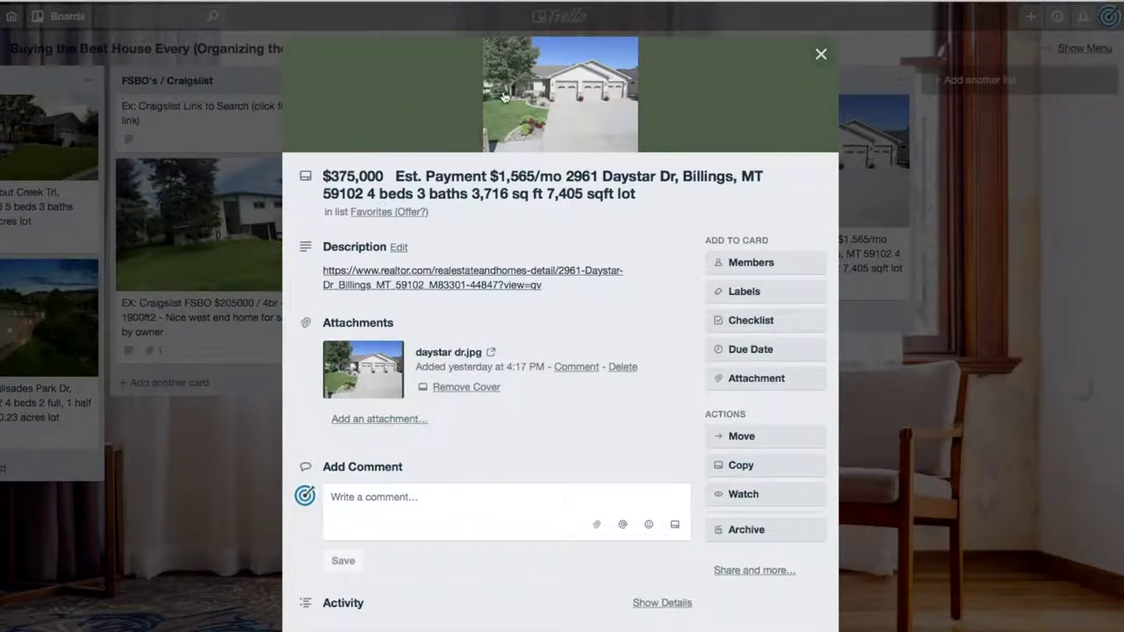
pyautogui.click(819, 54)
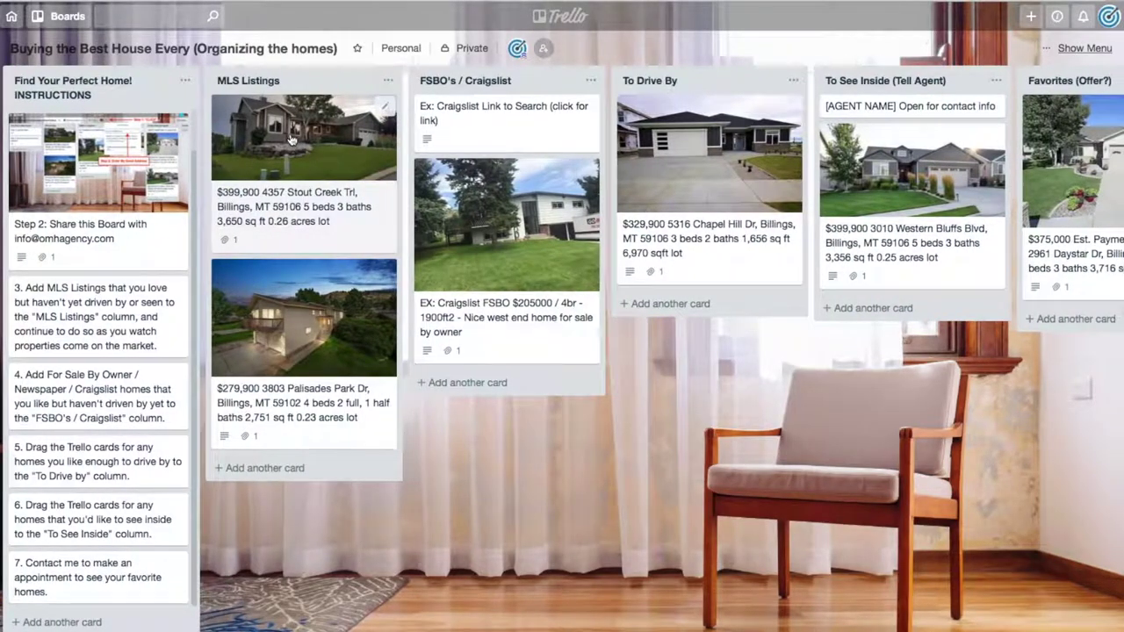
# - View Stout Creek Trl, then open the Palisades Park Dr card's realtor.com listing in another tab
pyautogui.click(293, 203)
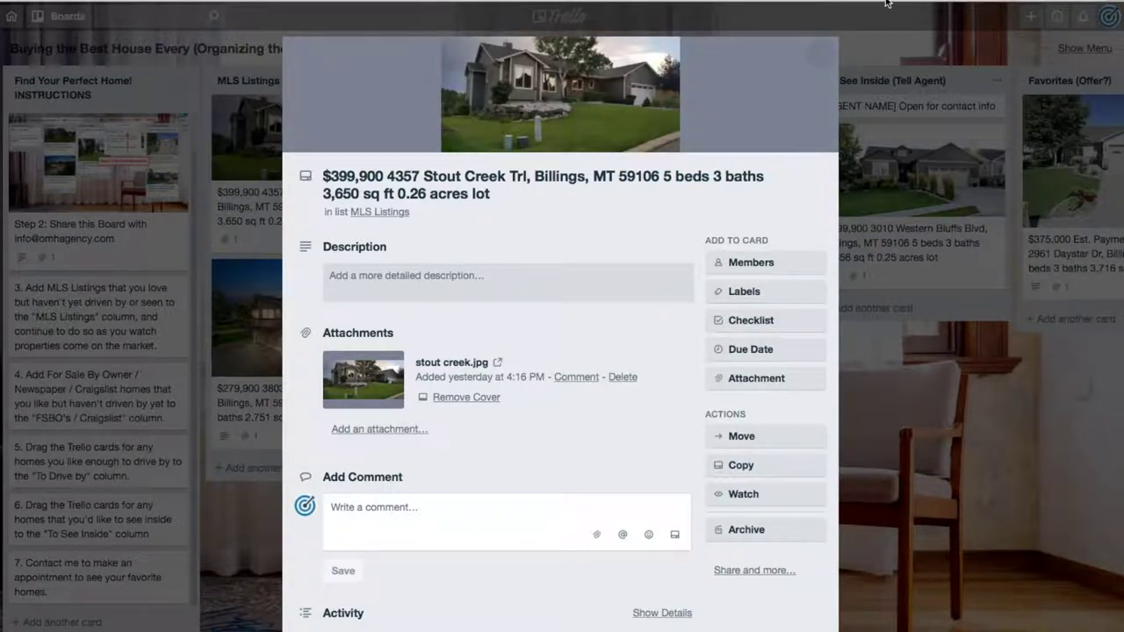
pyautogui.click(820, 55)
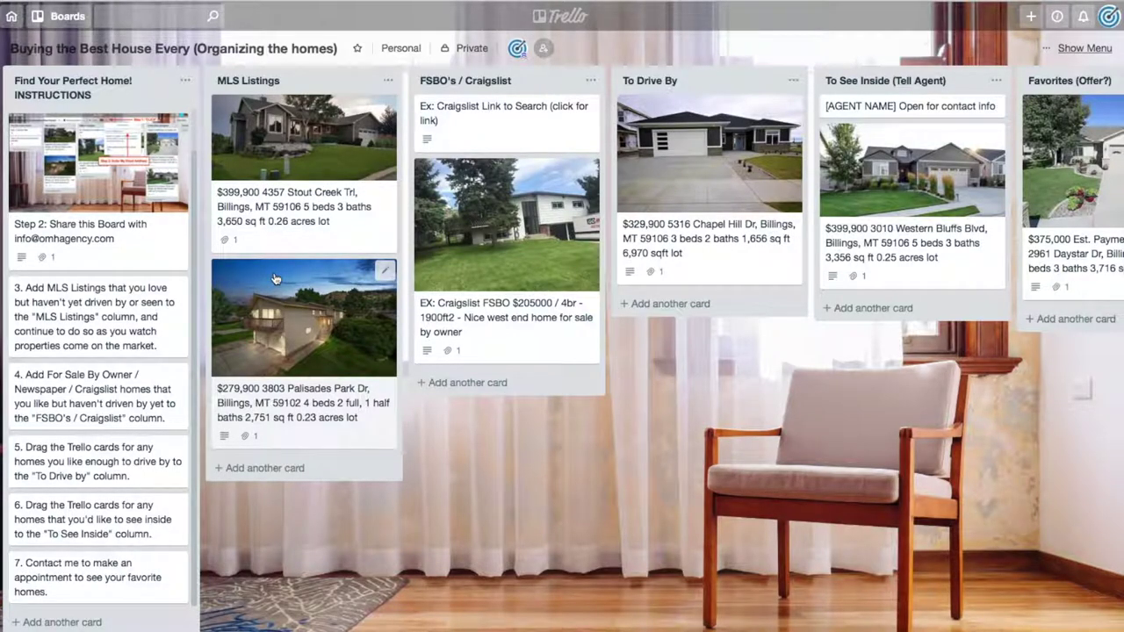
pyautogui.click(276, 399)
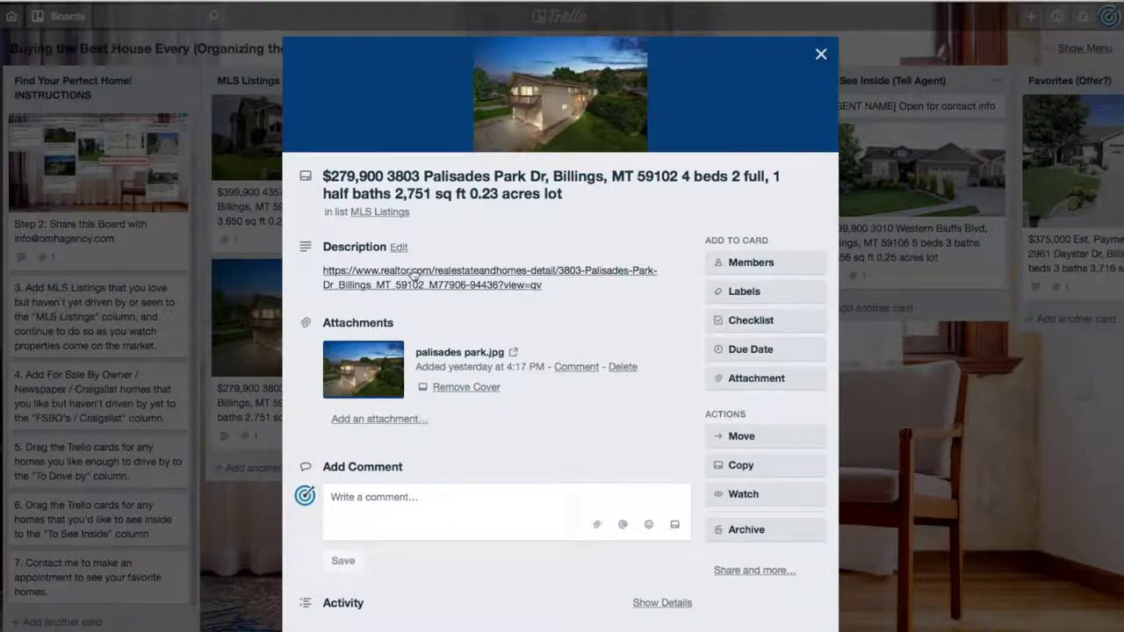
pyautogui.click(480, 281)
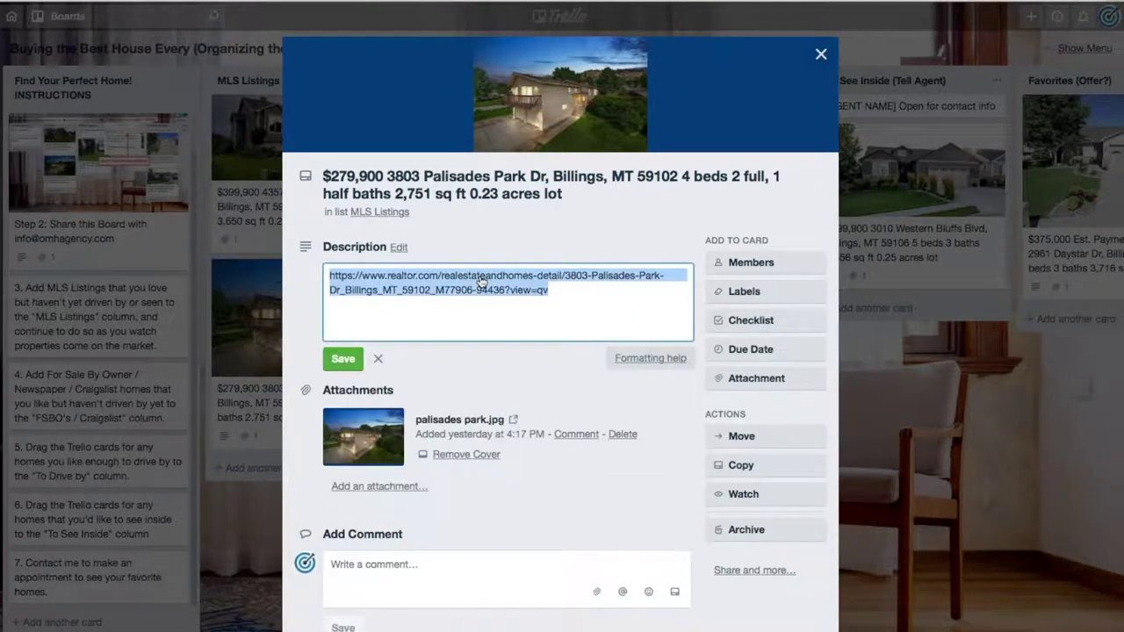
pyautogui.click(532, 245)
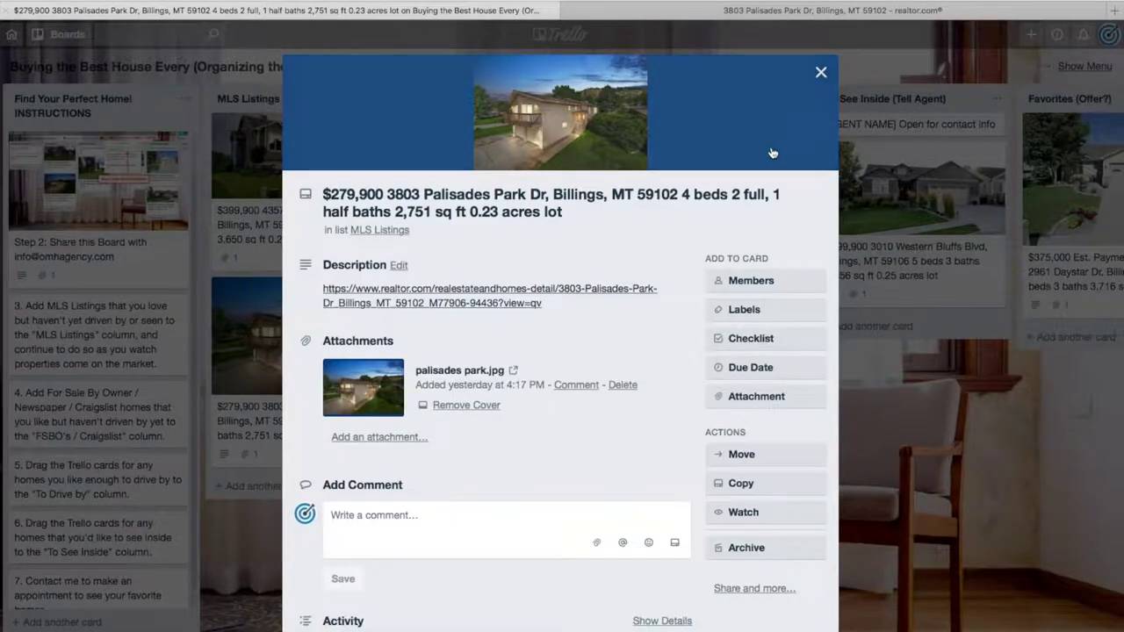
pyautogui.click(819, 72)
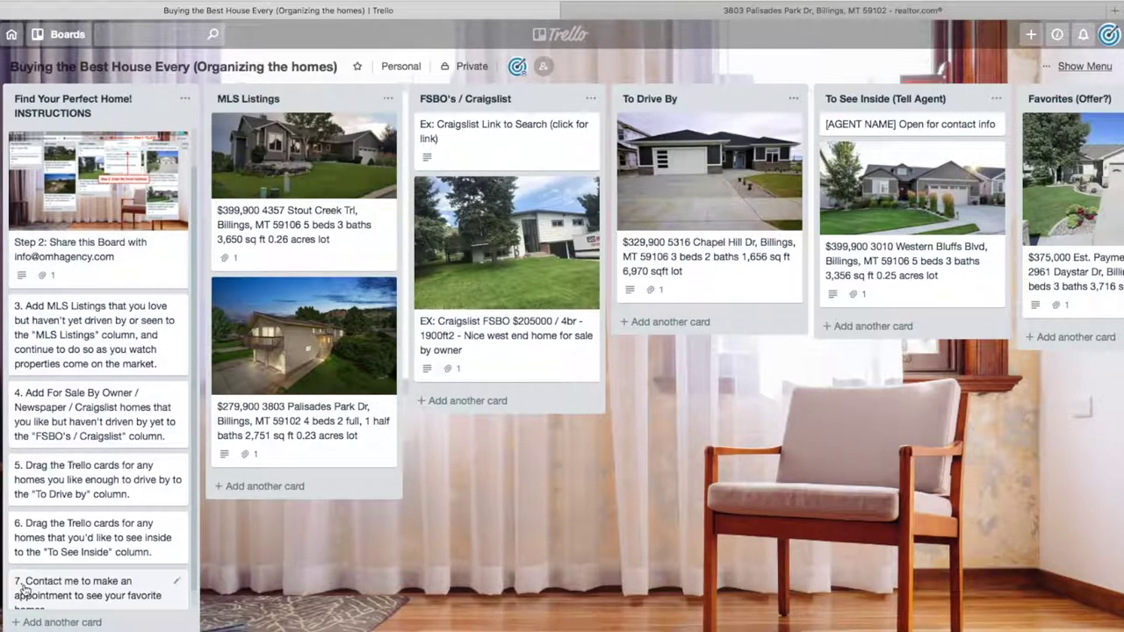
pyautogui.scroll(-1, 119, 457)
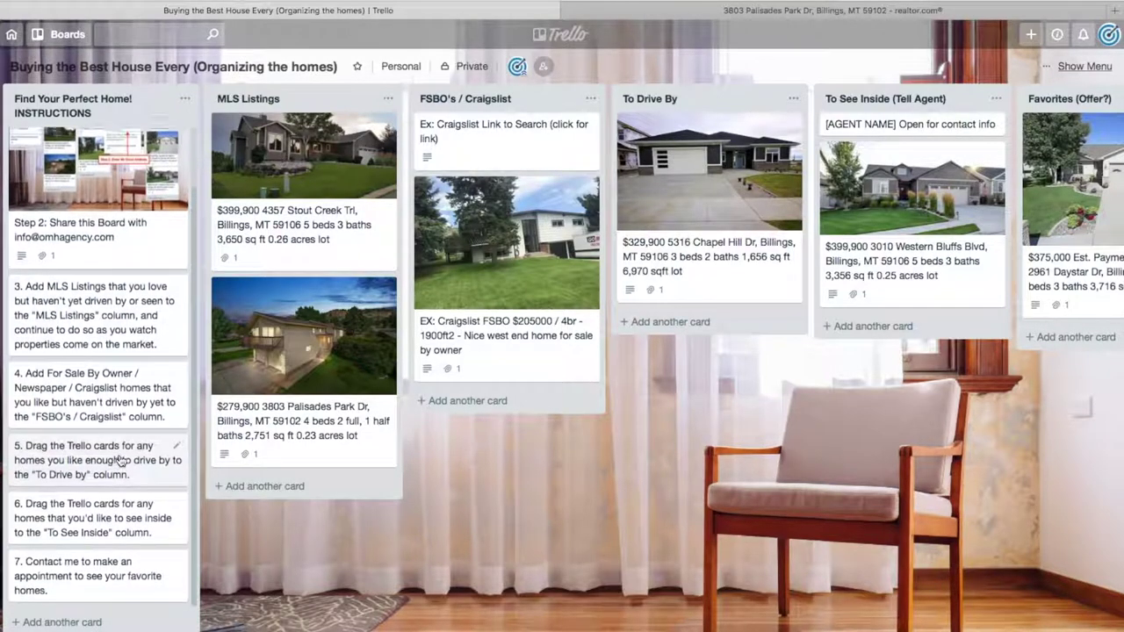
pyautogui.scroll(2, 132, 456)
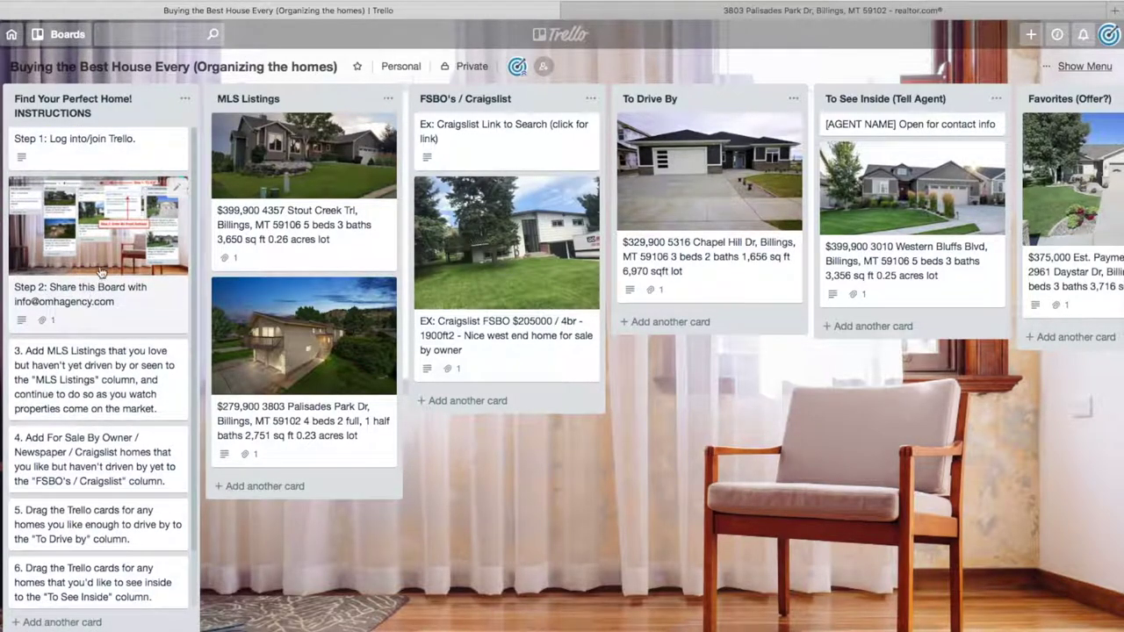
pyautogui.moveTo(99, 193)
pyautogui.click(115, 237)
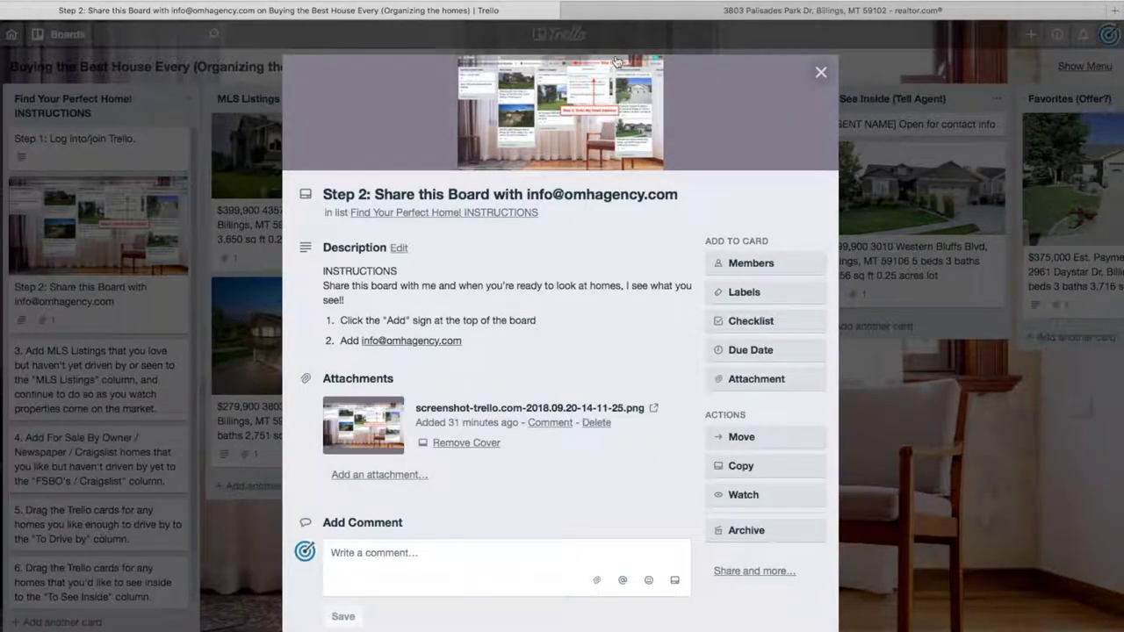
pyautogui.click(577, 120)
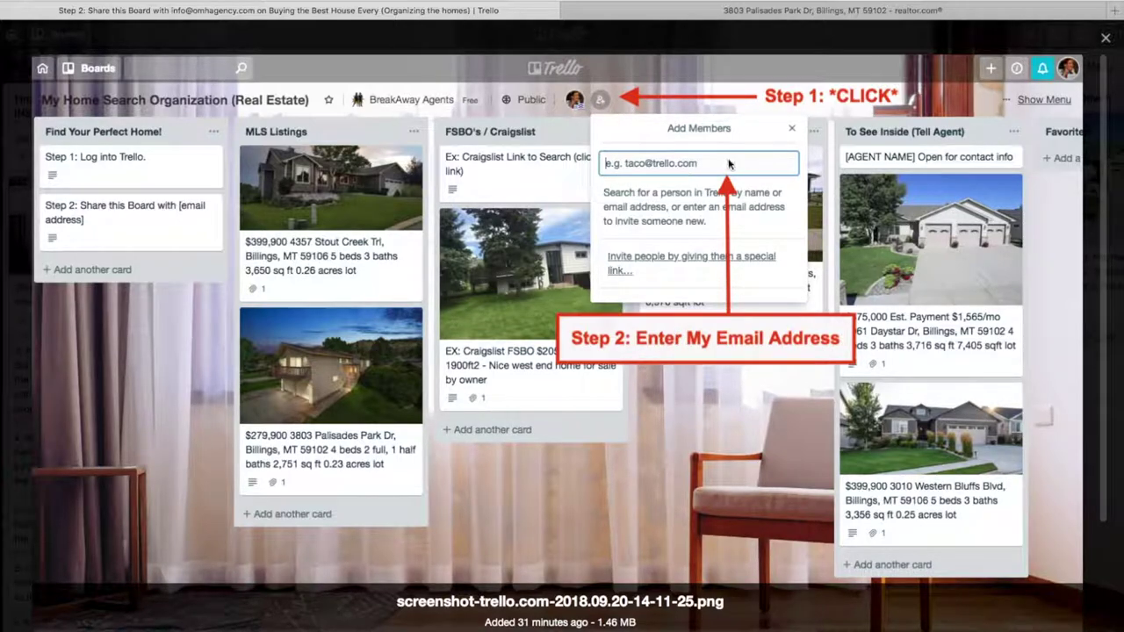
pyautogui.press('Escape')
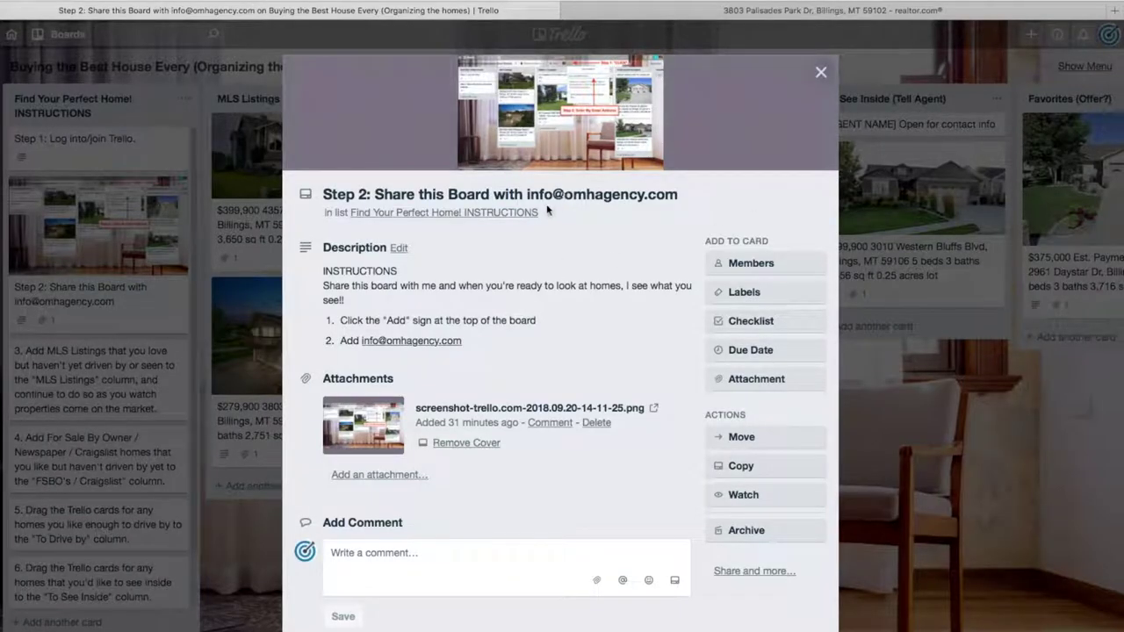
pyautogui.click(537, 195)
pyautogui.doubleClick(531, 195)
pyautogui.click(821, 73)
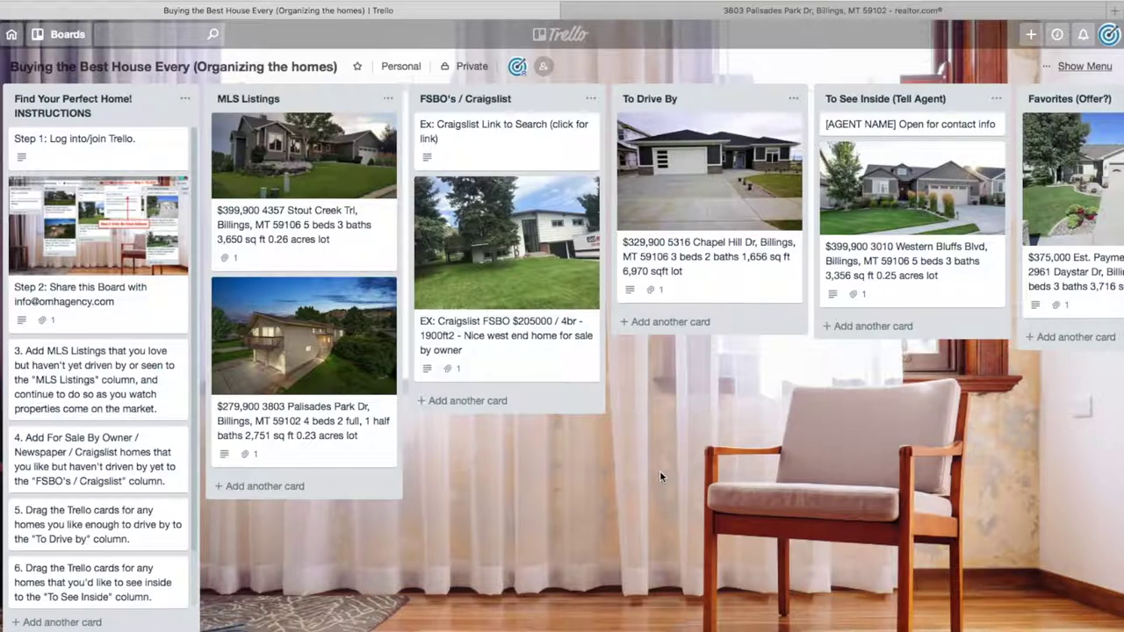
pyautogui.hscroll(4, 660, 470)
pyautogui.hscroll(-4, 740, 450)
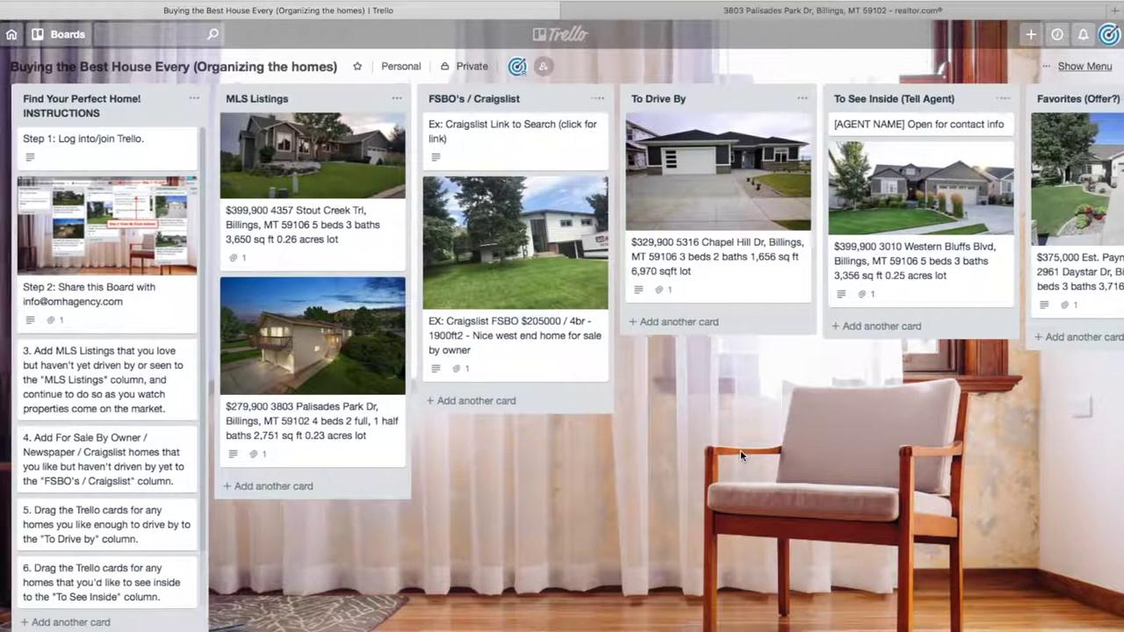